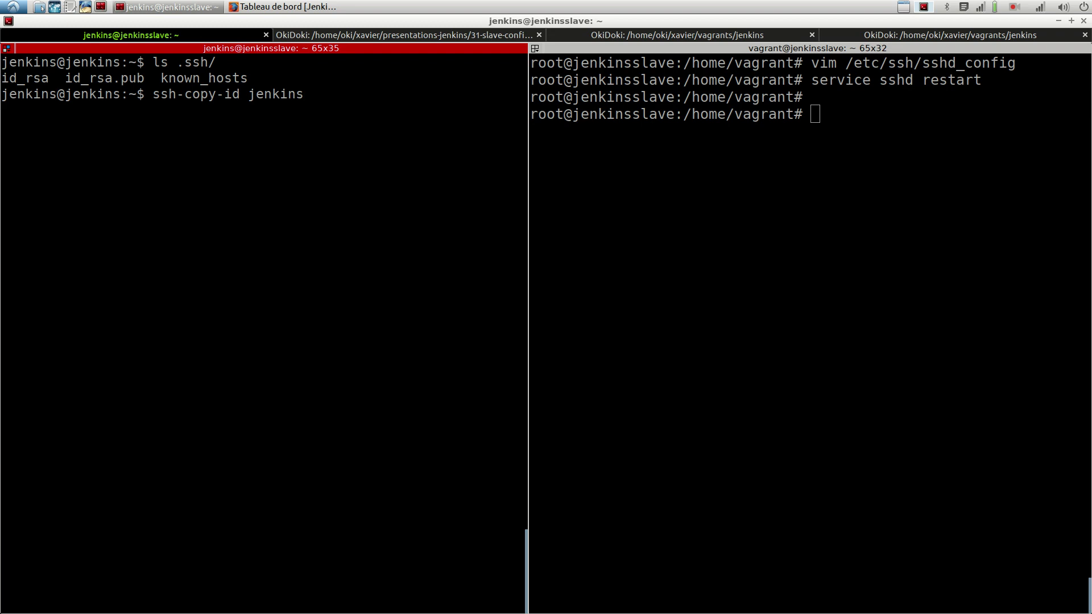
{"action": "type", "text": "92.168.61.3"}
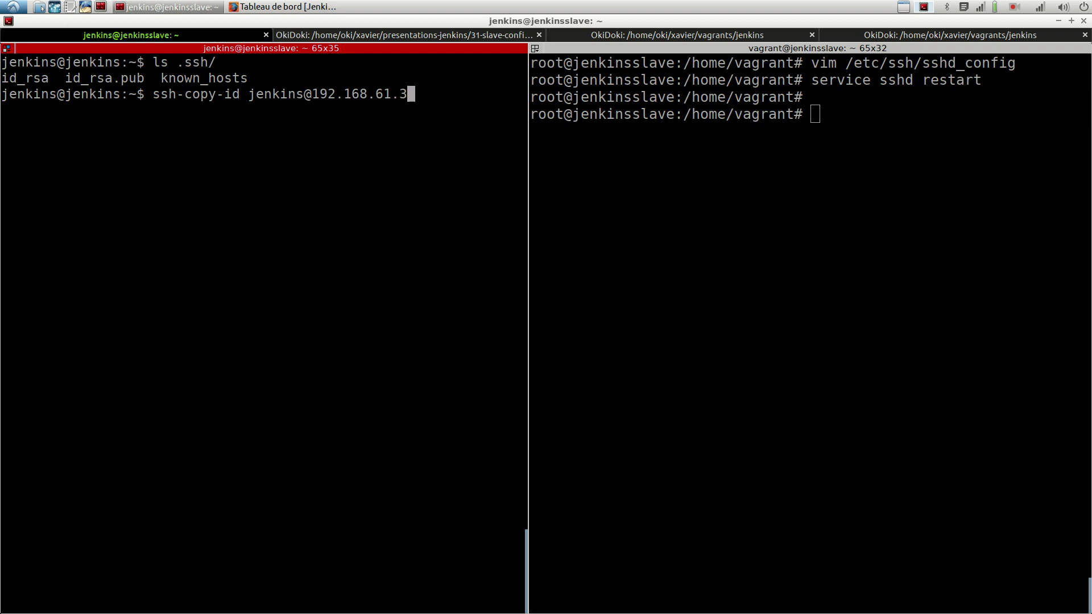
{"action": "key", "text": "Return"}
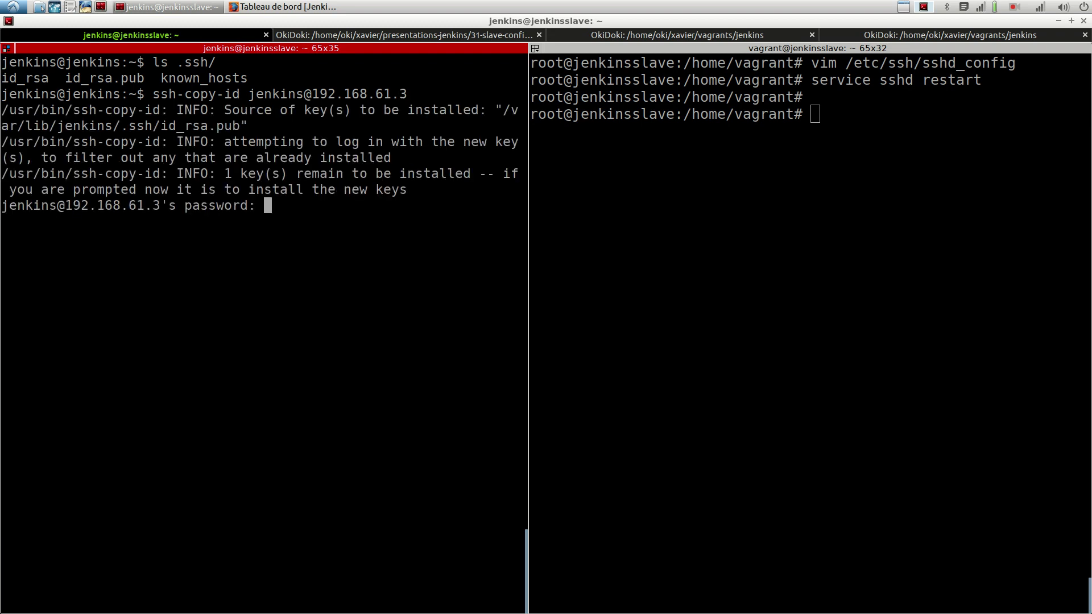
{"action": "key", "text": "Return"}
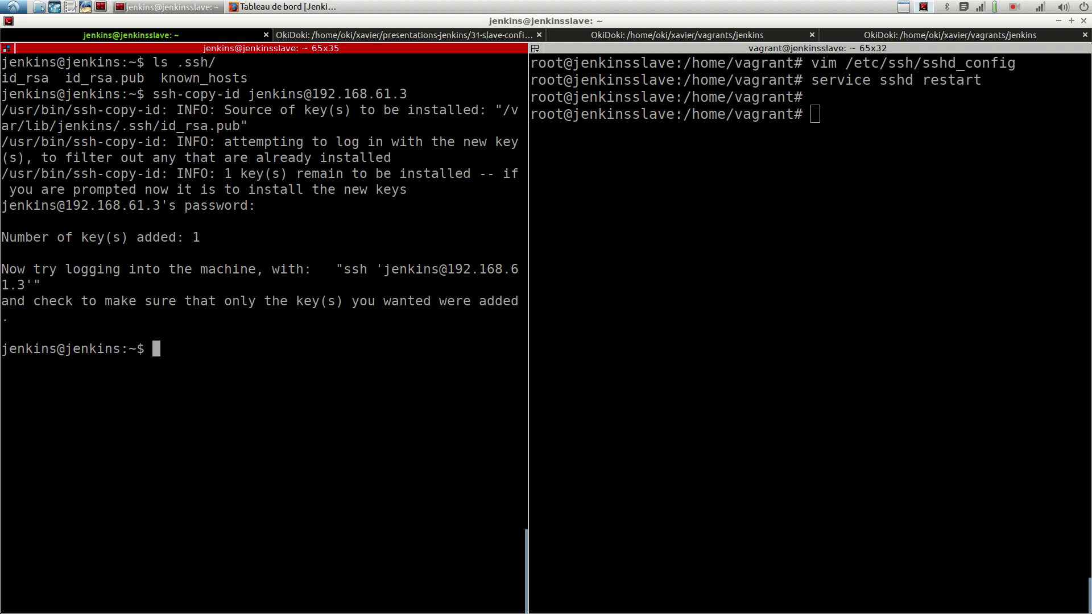
{"action": "key", "text": "Up"}
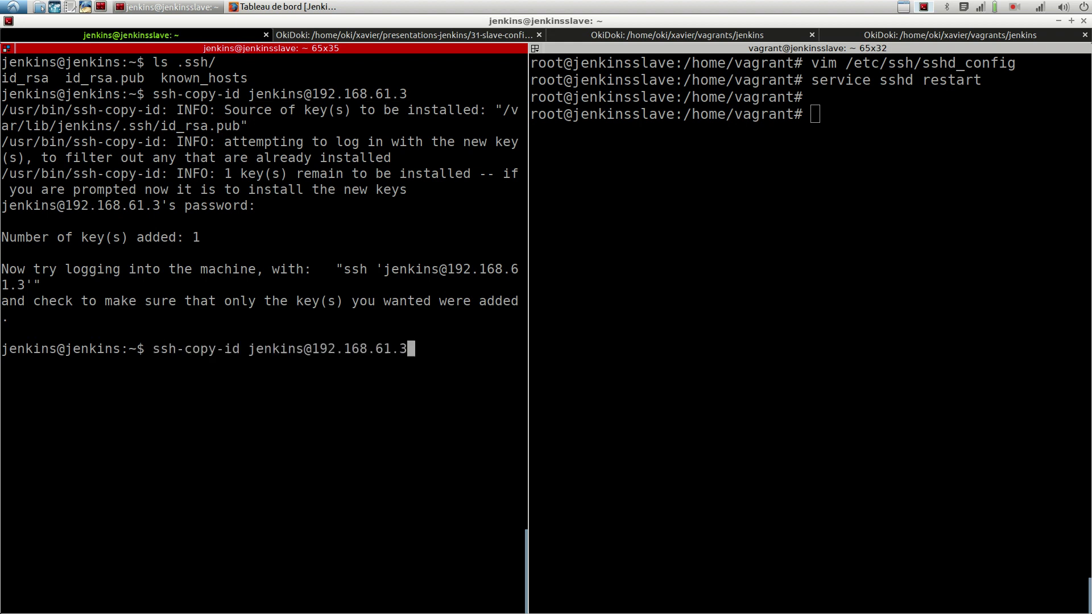
{"action": "key", "text": "Up"}
{"action": "key", "text": "Up"}
{"action": "key", "text": "Up"}
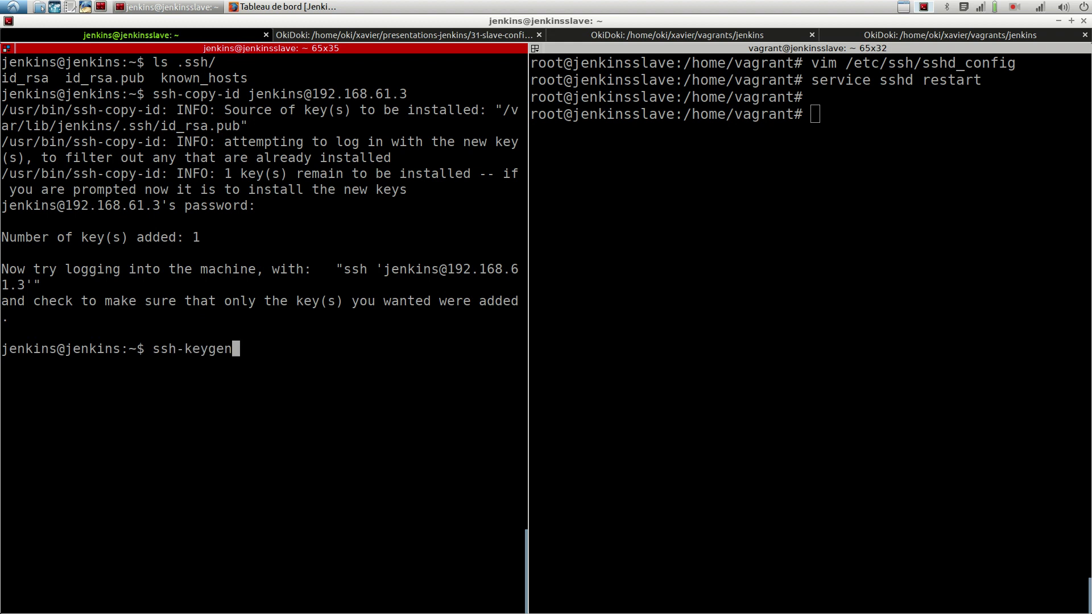
{"action": "key", "text": "Return"}
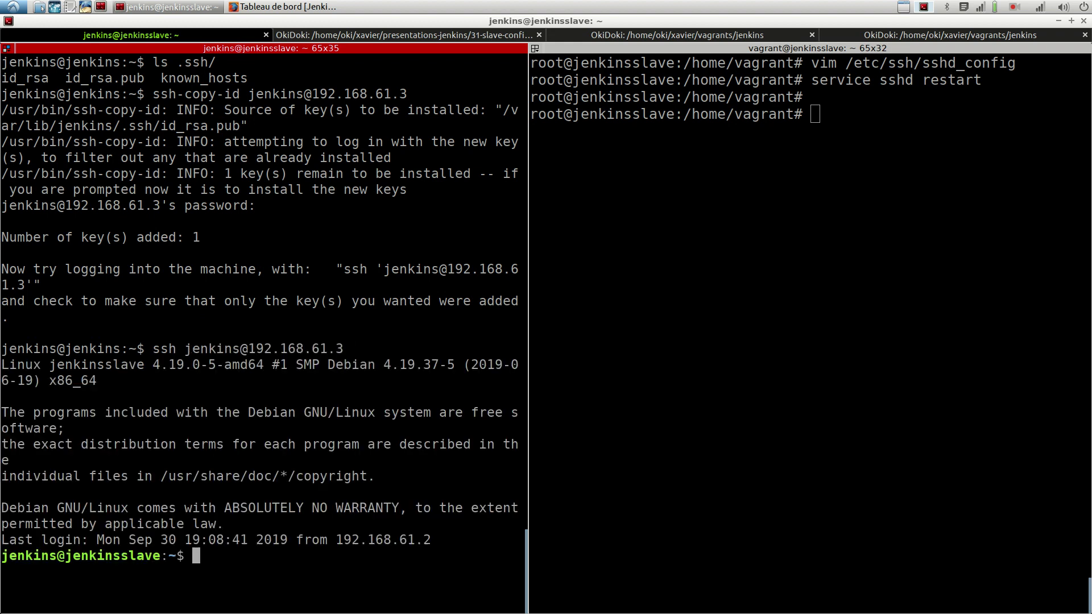
{"action": "key", "text": "ctrl+l"}
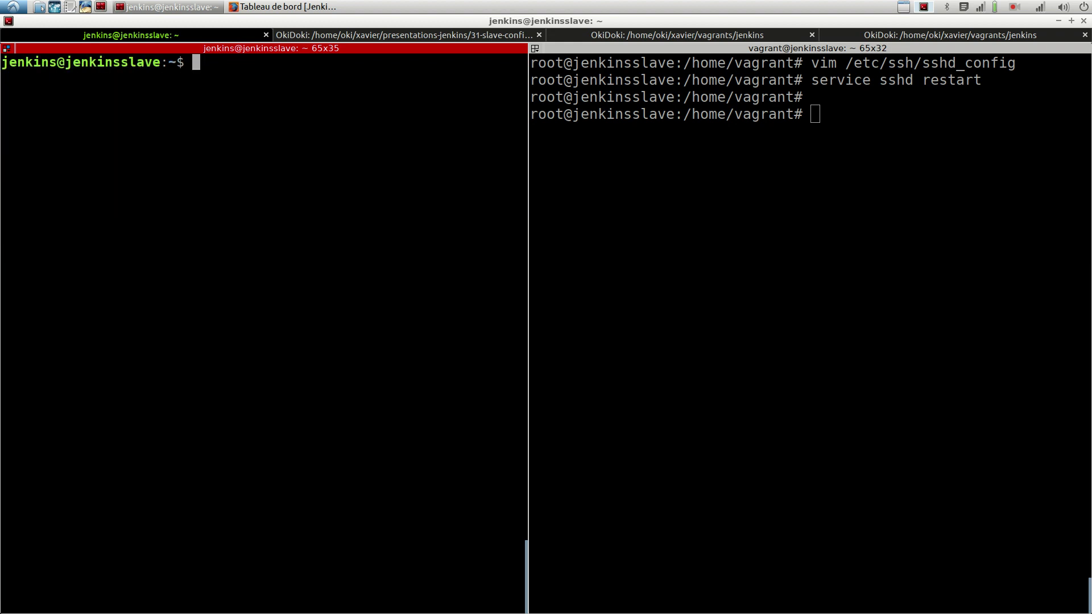
{"action": "key", "text": "ctrl+d"}
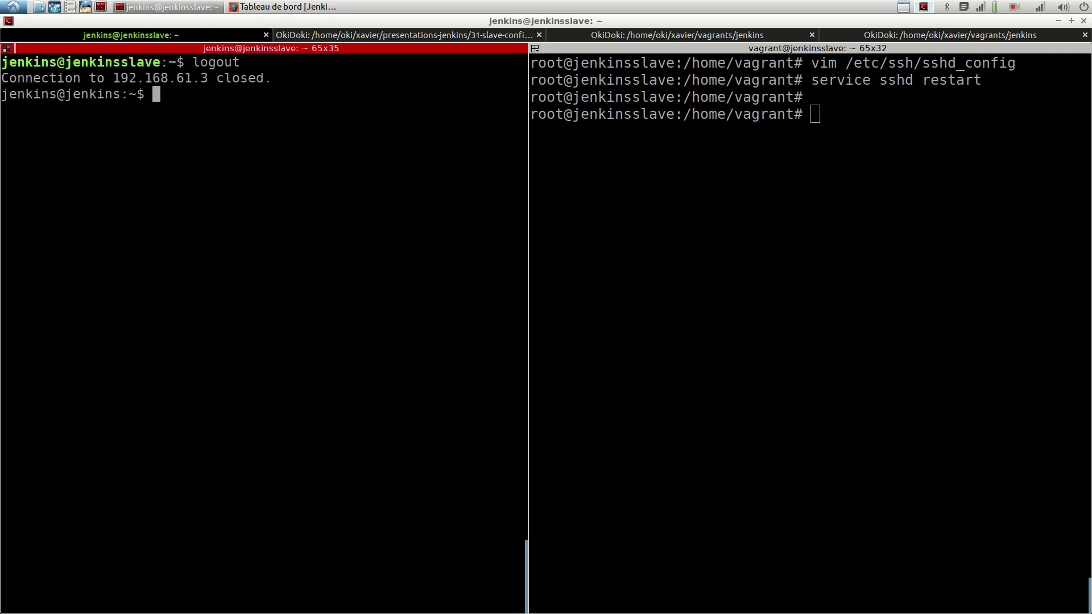
{"action": "key", "text": "ctrl+l"}
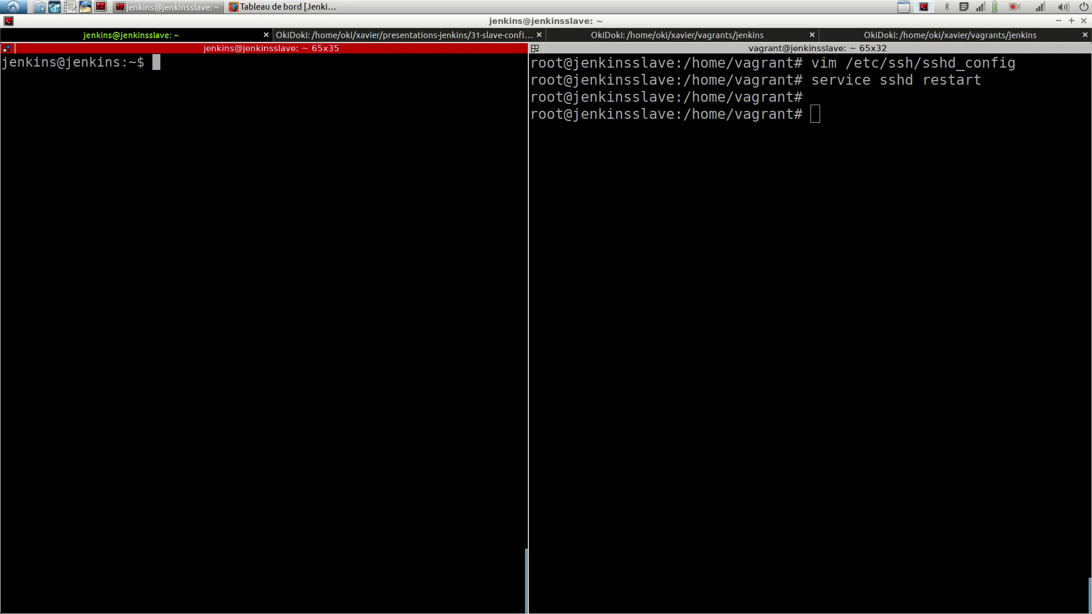
Step: Switch to Jenkins in Firefox, enlarge the page to 150%, and open the node management page (Gérer les nœuds)
{"action": "key", "text": "ctrl+Page_Down"}
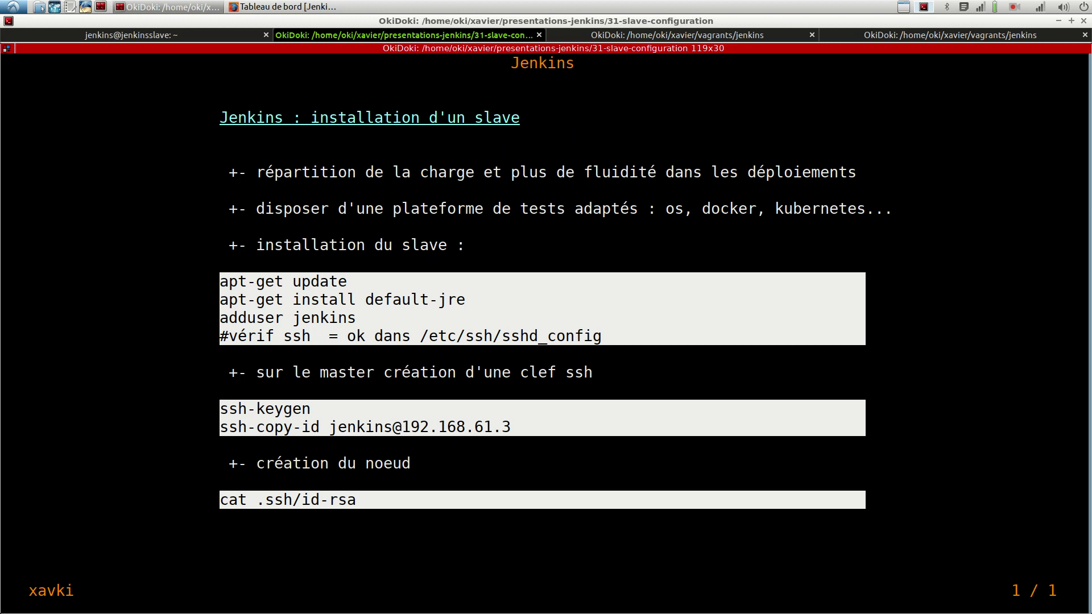
{"action": "left_click", "coordinate": [283, 7]}
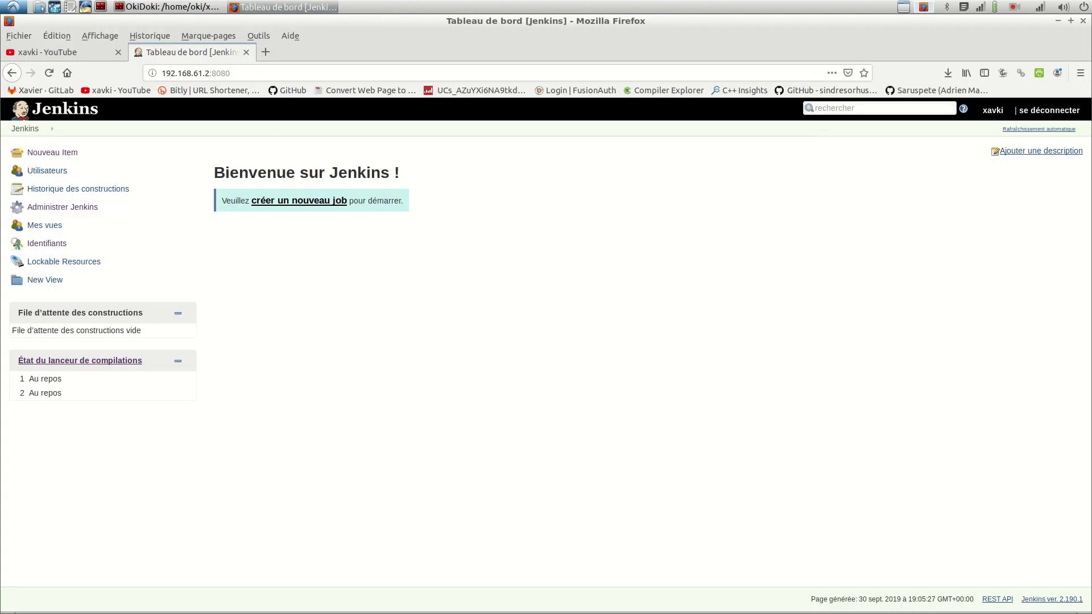
{"action": "left_click", "coordinate": [62, 207]}
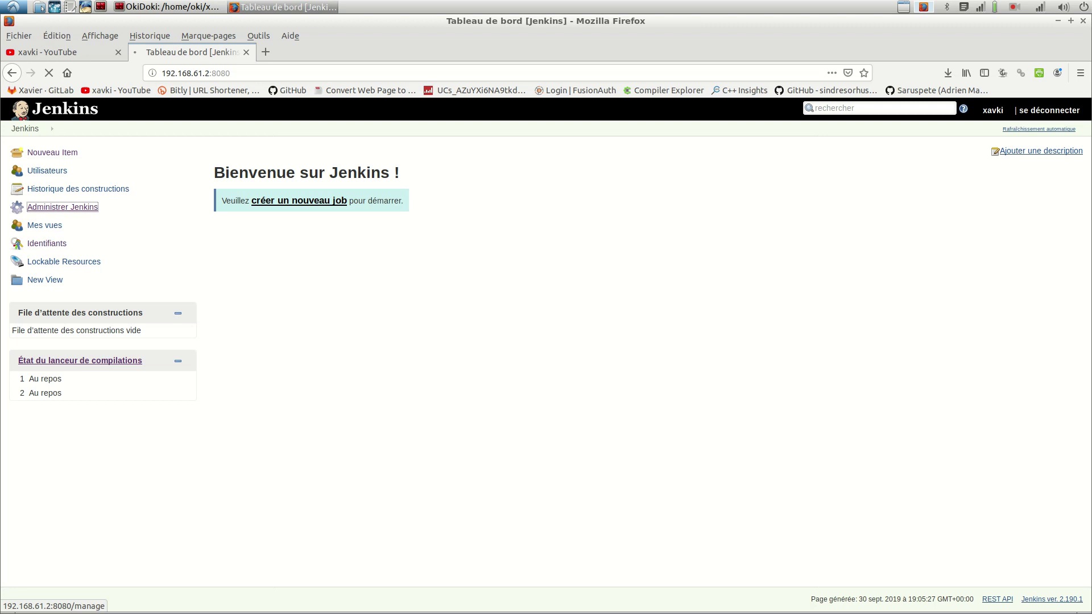
{"action": "key", "text": "ctrl+plus"}
{"action": "key", "text": "ctrl+plus"}
{"action": "key", "text": "ctrl+plus"}
{"action": "key", "text": "ctrl+plus"}
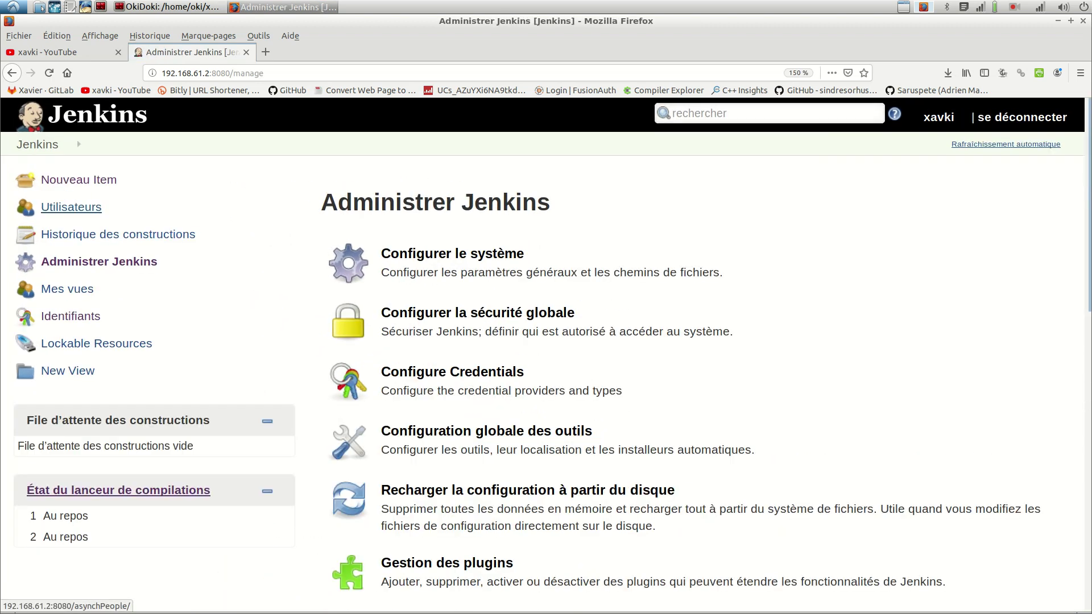
{"action": "scroll", "coordinate": [85, 264], "scroll_direction": "down", "scroll_amount": 3}
{"action": "scroll", "coordinate": [118, 296], "scroll_direction": "down", "scroll_amount": 6}
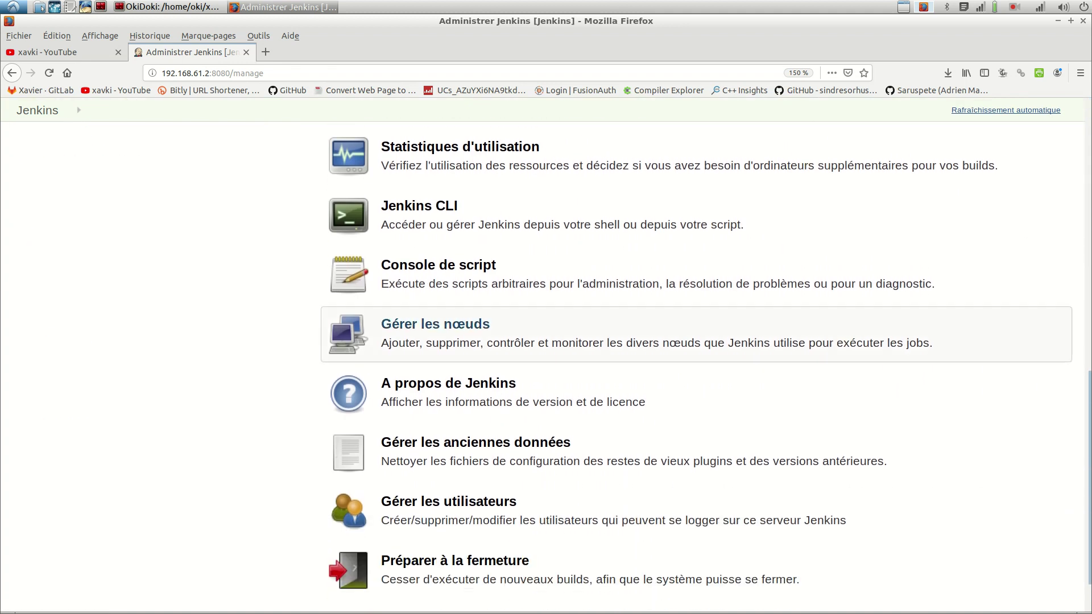
{"action": "left_click", "coordinate": [435, 325]}
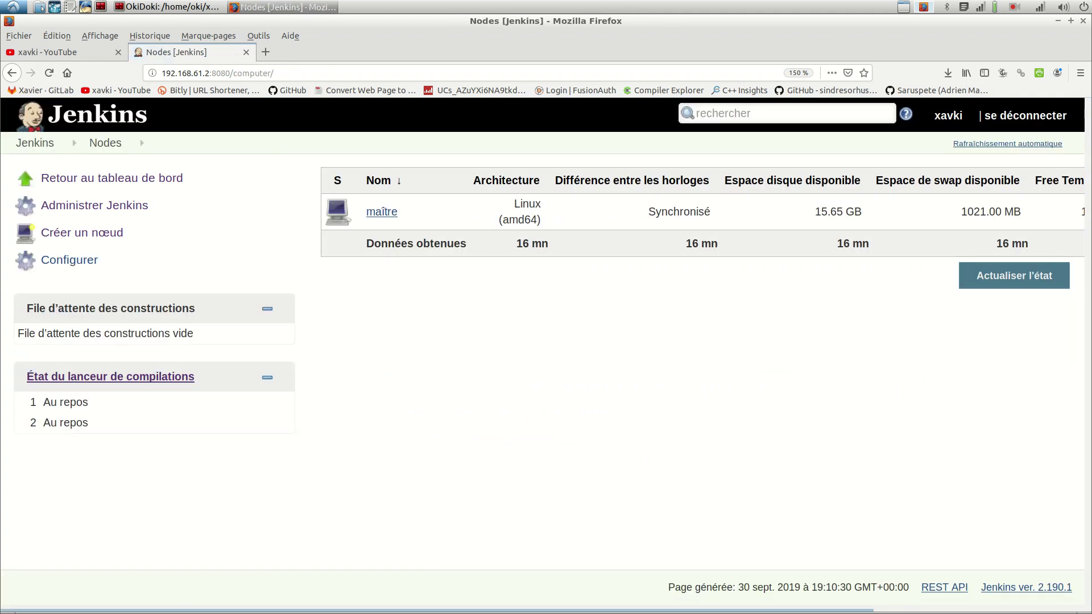
Step: Create a new node named Slave as a Permanent Agent
{"action": "left_click", "coordinate": [84, 232]}
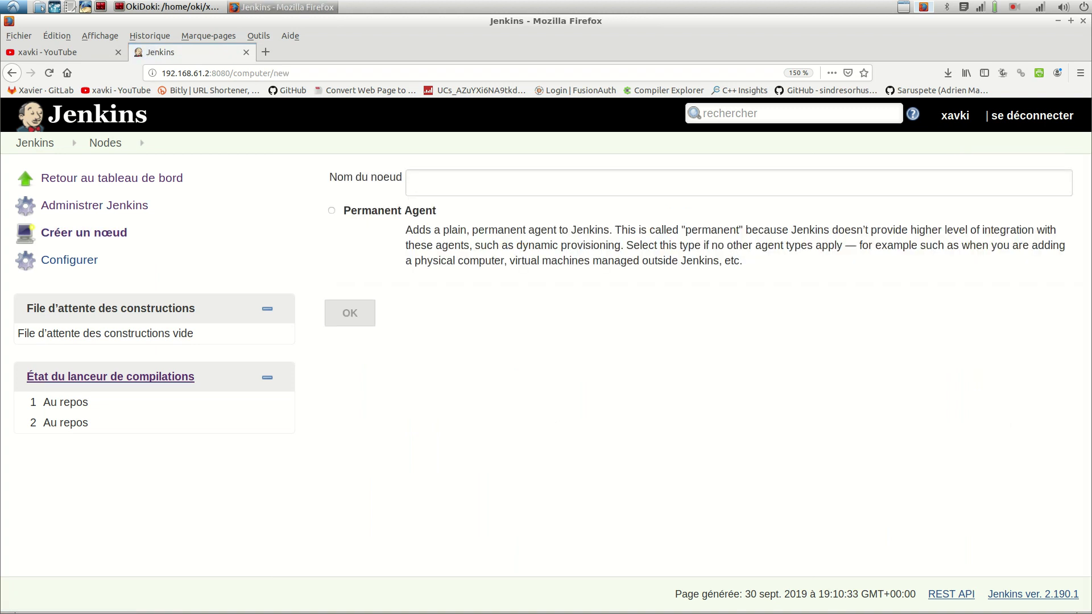
{"action": "left_click", "coordinate": [331, 210]}
{"action": "type", "text": "Slave"}
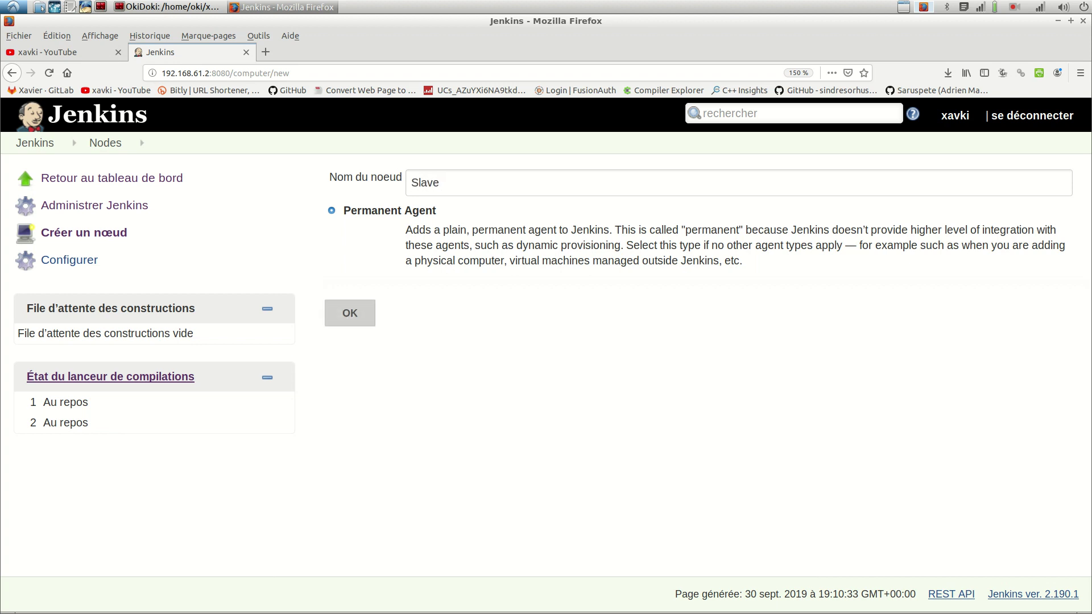
{"action": "key", "text": "Return"}
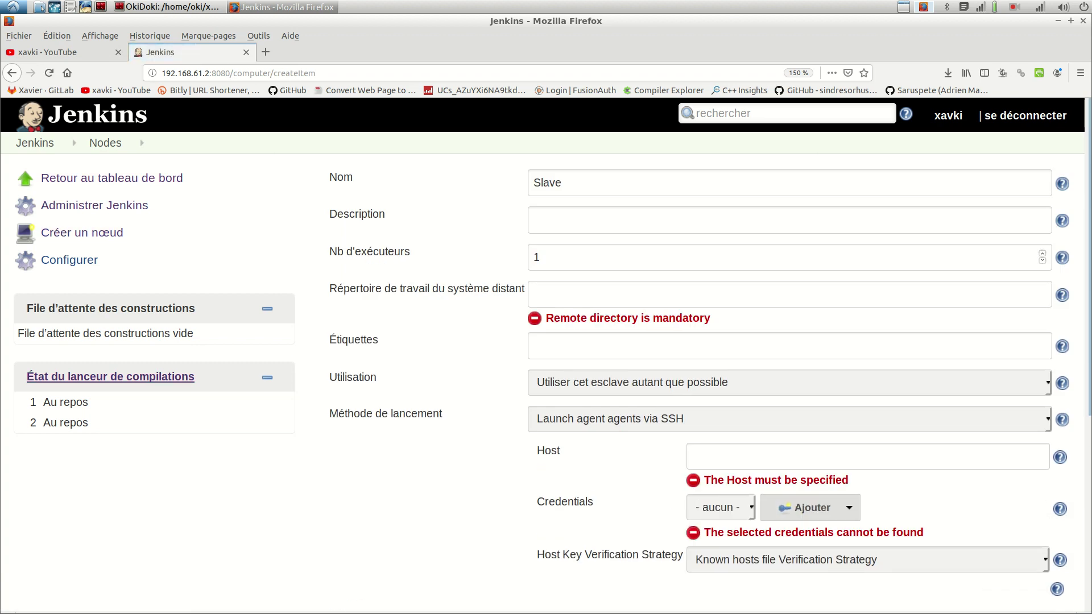
Step: Set the node's remote working directory to /home/jenkins
{"action": "left_click", "coordinate": [534, 220]}
{"action": "left_click", "coordinate": [534, 294]}
{"action": "type", "text": "/home/jenkins"}
{"action": "key", "text": "BackSpace"}
{"action": "key", "text": "BackSpace"}
{"action": "key", "text": "BackSpace"}
{"action": "key", "text": "BackSpace"}
{"action": "key", "text": "BackSpace"}
{"action": "key", "text": "BackSpace"}
{"action": "key", "text": "BackSpace"}
{"action": "key", "text": "BackSpace"}
{"action": "key", "text": "BackSpace"}
{"action": "key", "text": "BackSpace"}
{"action": "key", "text": "End"}
{"action": "type", "text": "me/jenkins"}
{"action": "key", "text": "Tab"}
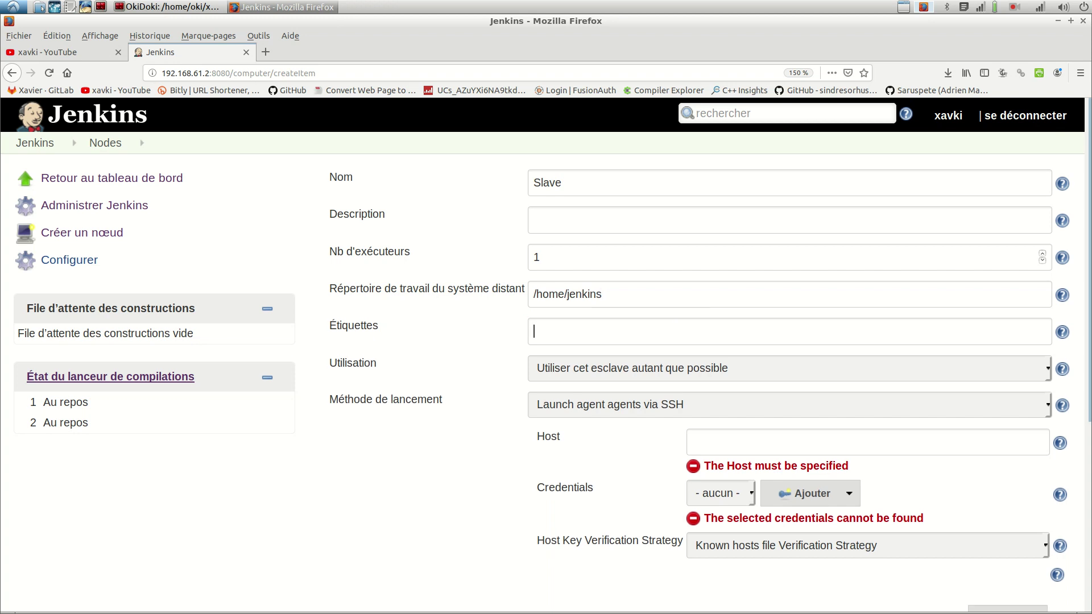
Step: Review the node's usage options and select "Utiliser cet esclave autant que possible"
{"action": "left_click", "coordinate": [789, 369]}
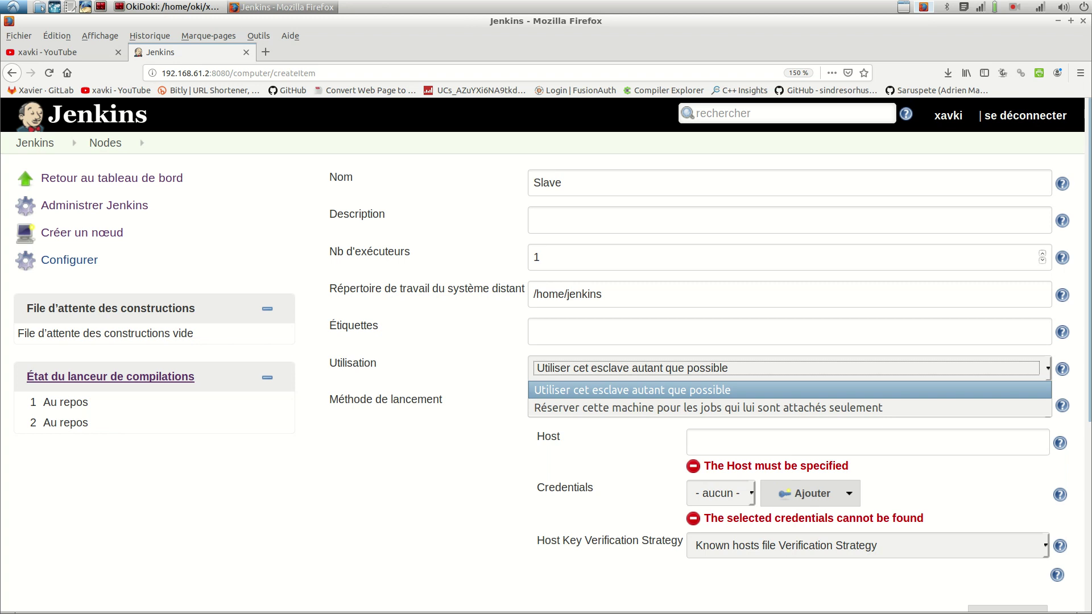
{"action": "key", "text": "Down"}
{"action": "key", "text": "Up"}
{"action": "key", "text": "Return"}
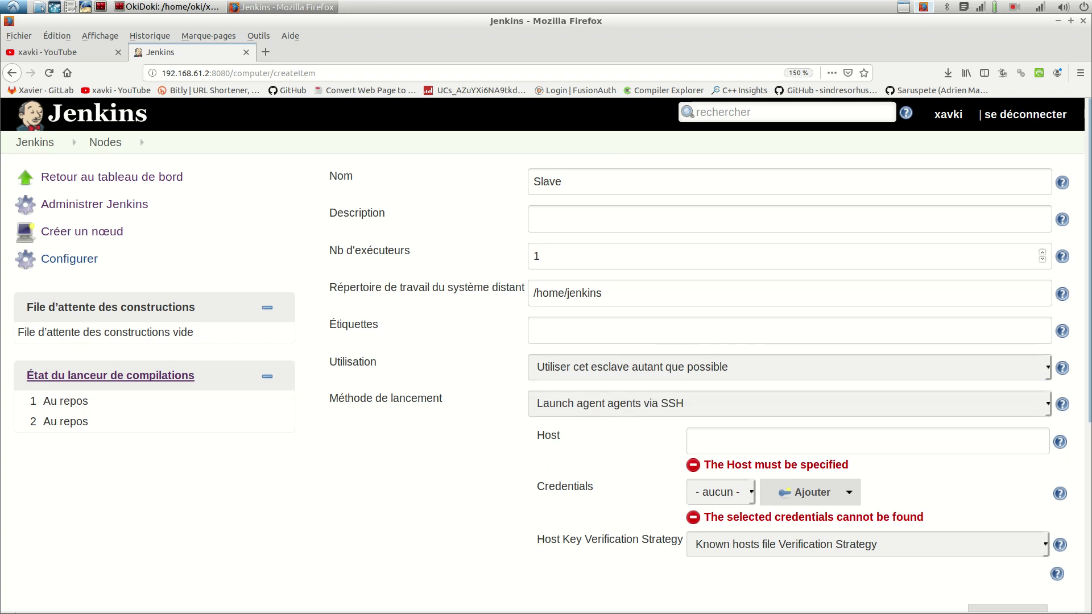
Step: Keep the launch method "Launch agent agents via SSH" and set its host to 192.168.61.3
{"action": "scroll", "coordinate": [546, 364], "scroll_direction": "down", "scroll_amount": 3}
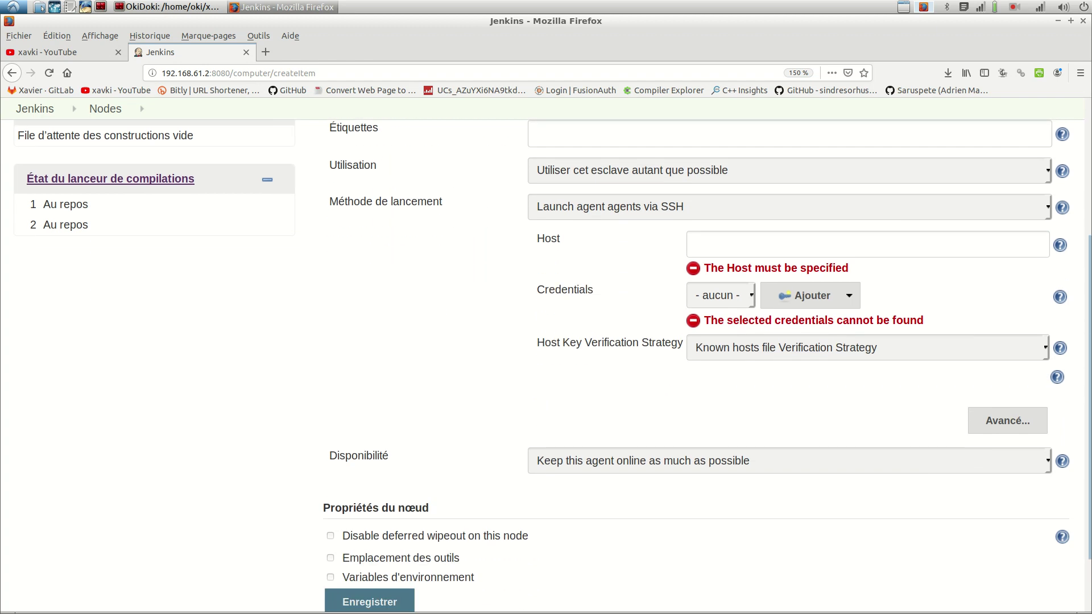
{"action": "left_click", "coordinate": [789, 207]}
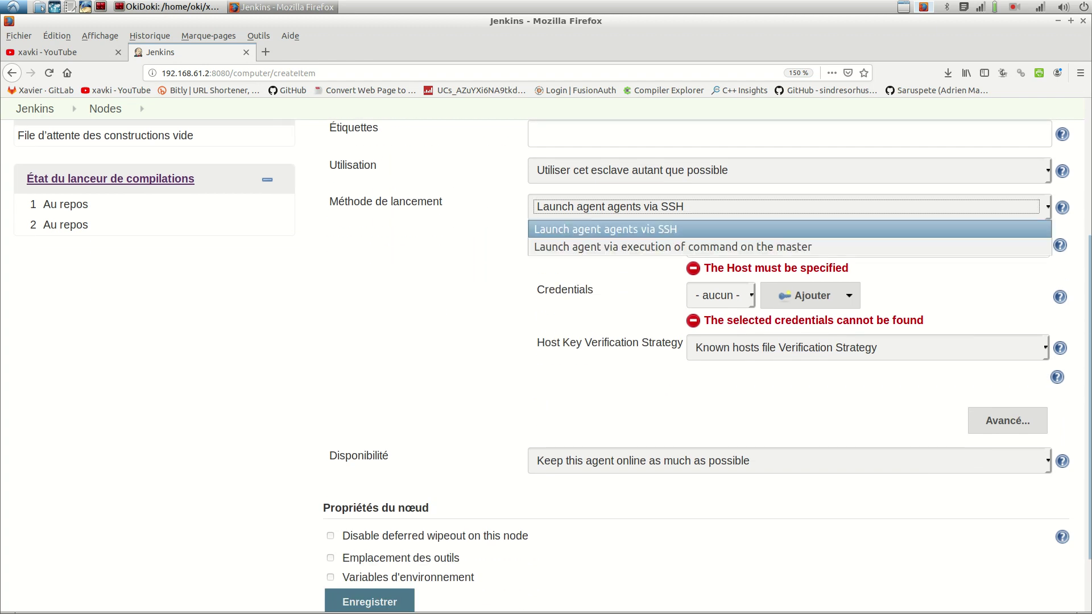
{"action": "key", "text": "Escape"}
{"action": "left_click", "coordinate": [796, 245]}
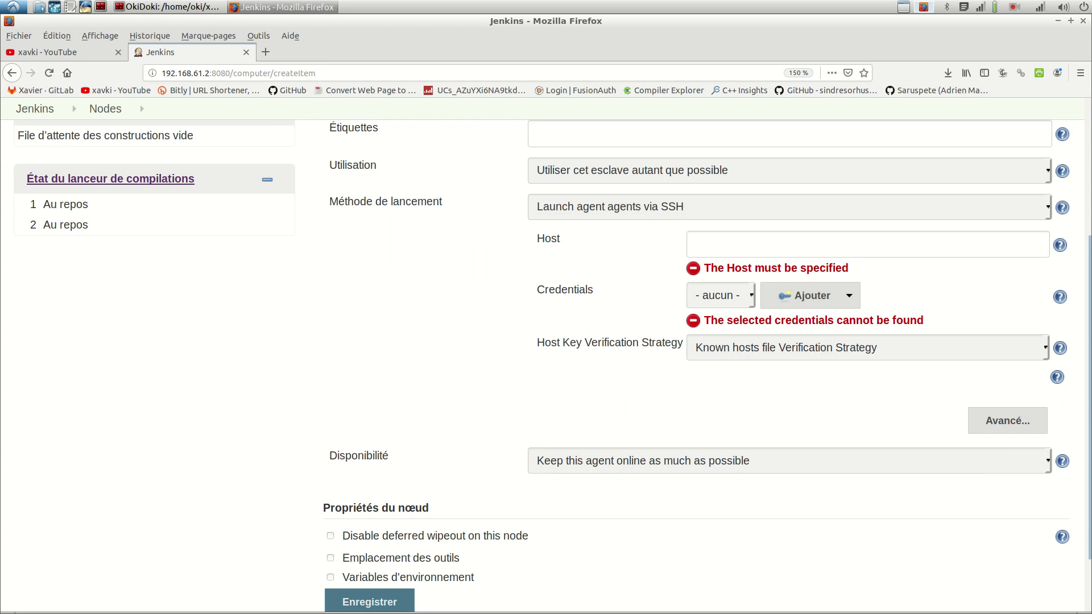
{"action": "type", "text": "192.168.61.3"}
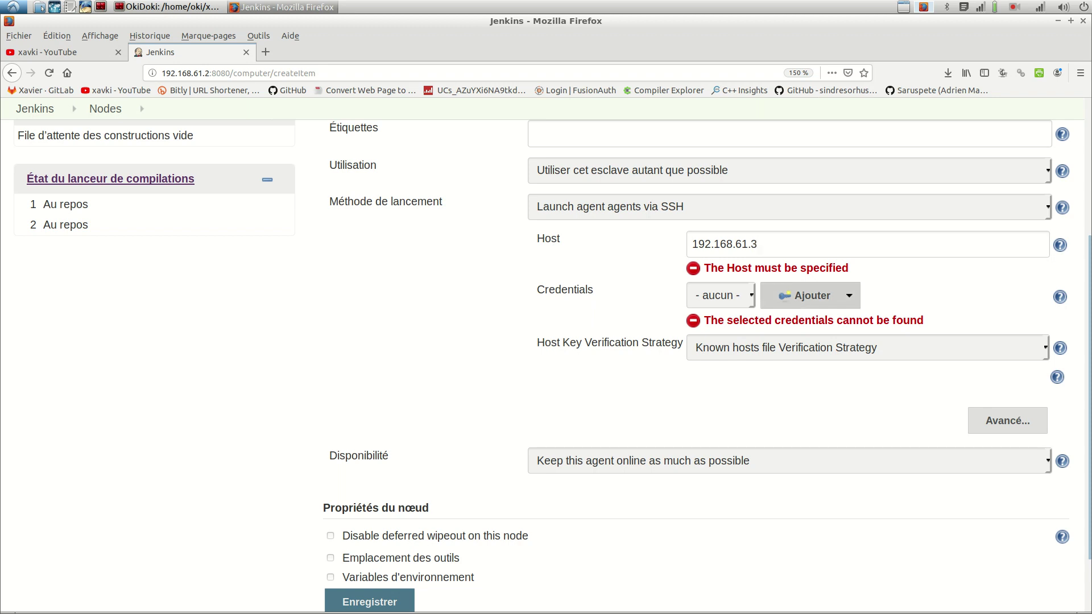
Step: Start adding a Jenkins credential for the SSH launch, with type "SSH Username with private key"
{"action": "left_click", "coordinate": [811, 301]}
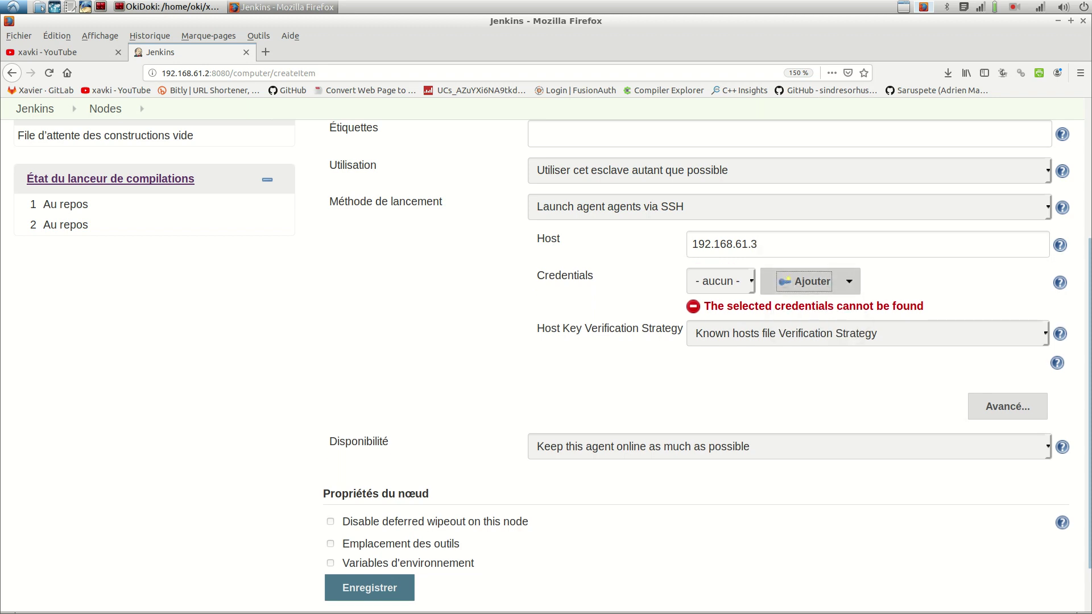
{"action": "left_click", "coordinate": [810, 283]}
{"action": "left_click", "coordinate": [810, 282]}
{"action": "left_click", "coordinate": [810, 282]}
{"action": "left_click", "coordinate": [808, 311]}
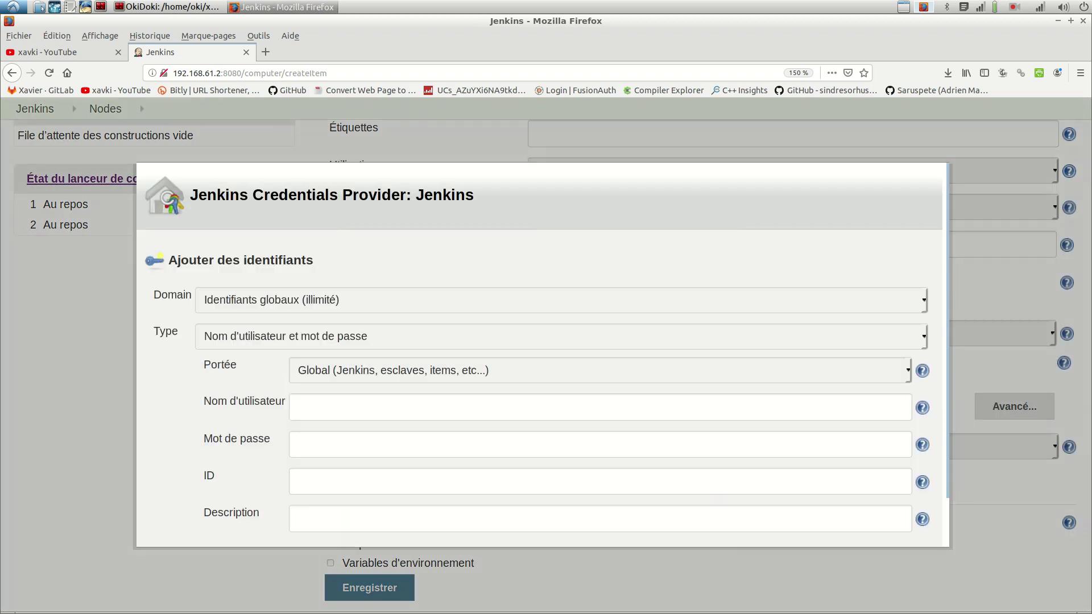
{"action": "left_click", "coordinate": [560, 336]}
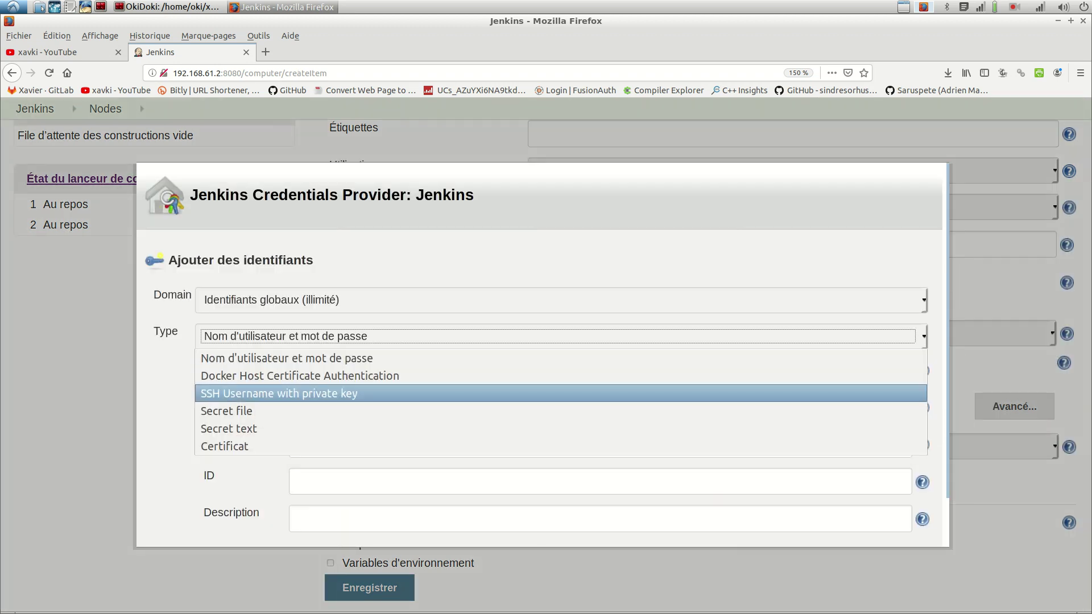
{"action": "left_click", "coordinate": [561, 393]}
Step: Give the new SSH credential the ID jenkinsslave and the username jenkins
{"action": "left_click", "coordinate": [589, 410]}
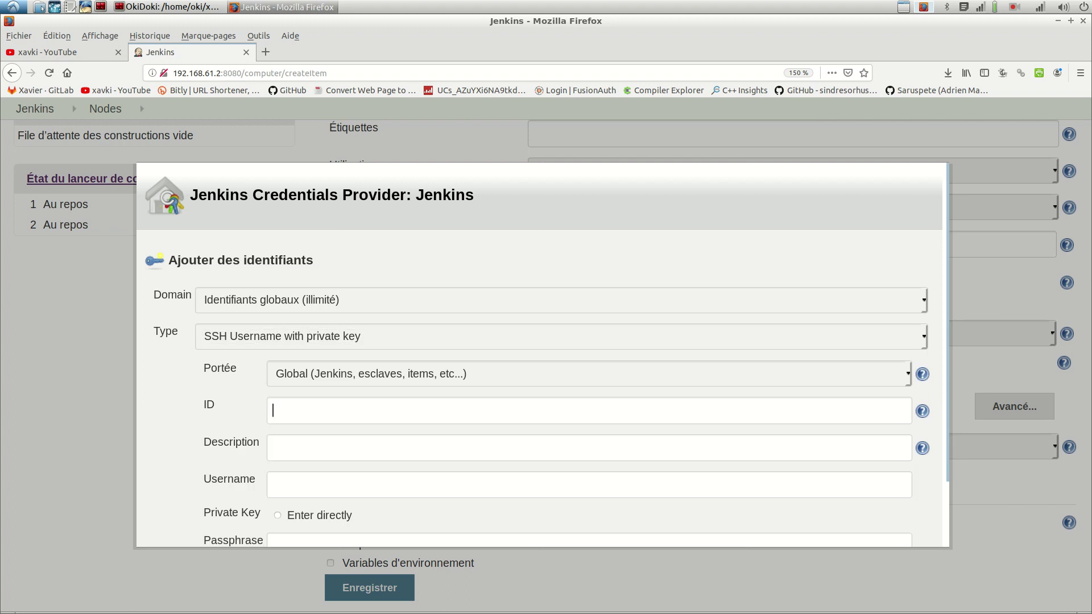
{"action": "type", "text": "jenkinsslave"}
{"action": "left_click", "coordinate": [273, 448]}
{"action": "left_click", "coordinate": [273, 486]}
{"action": "type", "text": "jenkins"}
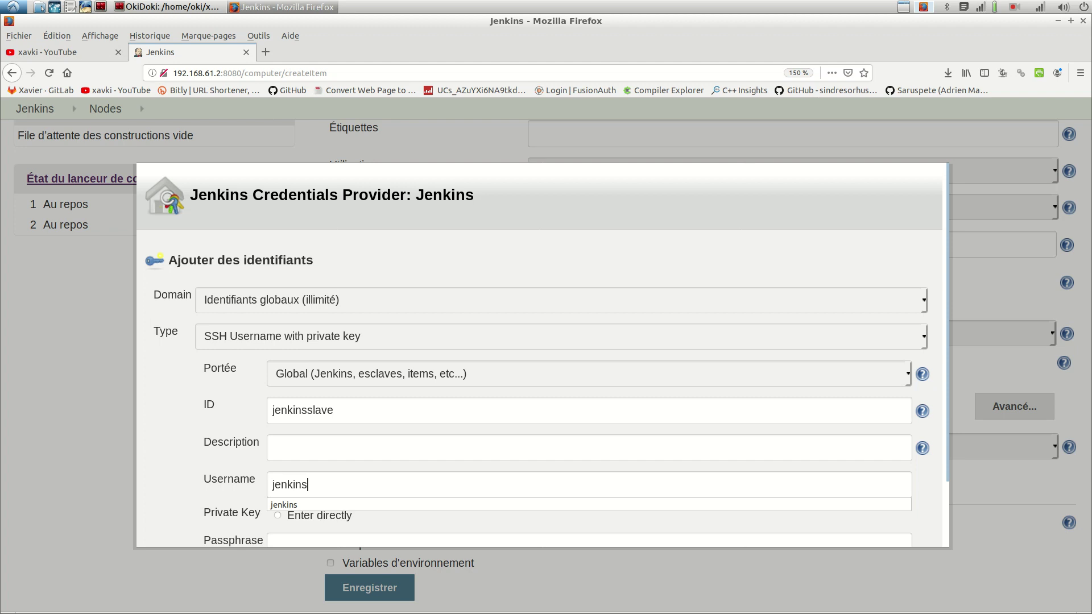
{"action": "left_click", "coordinate": [273, 448]}
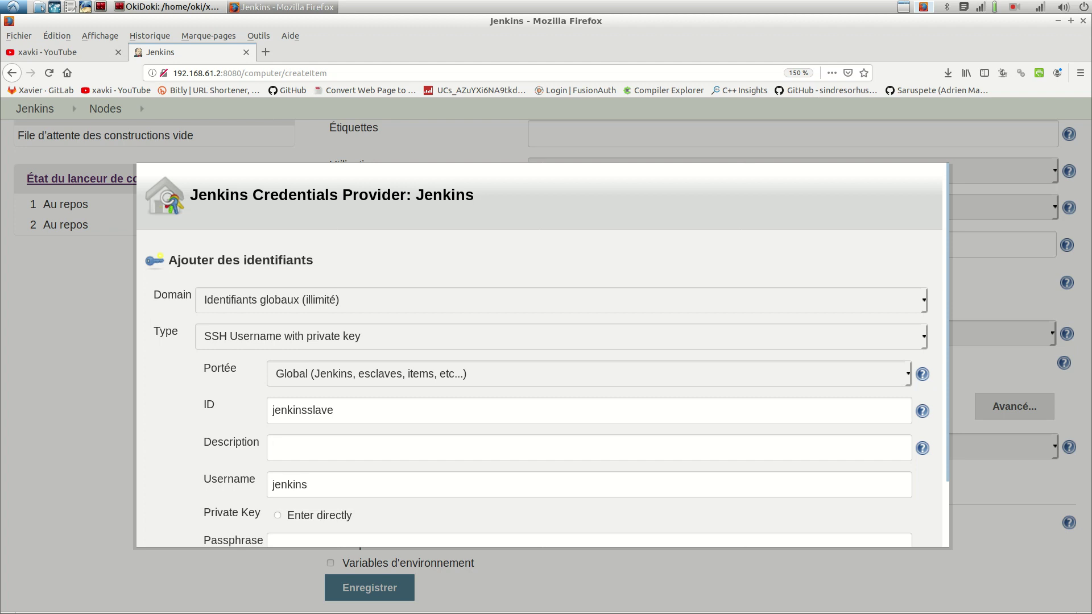
Step: Choose direct entry for the credential's private key and open its key field for a new value
{"action": "left_click", "coordinate": [277, 516]}
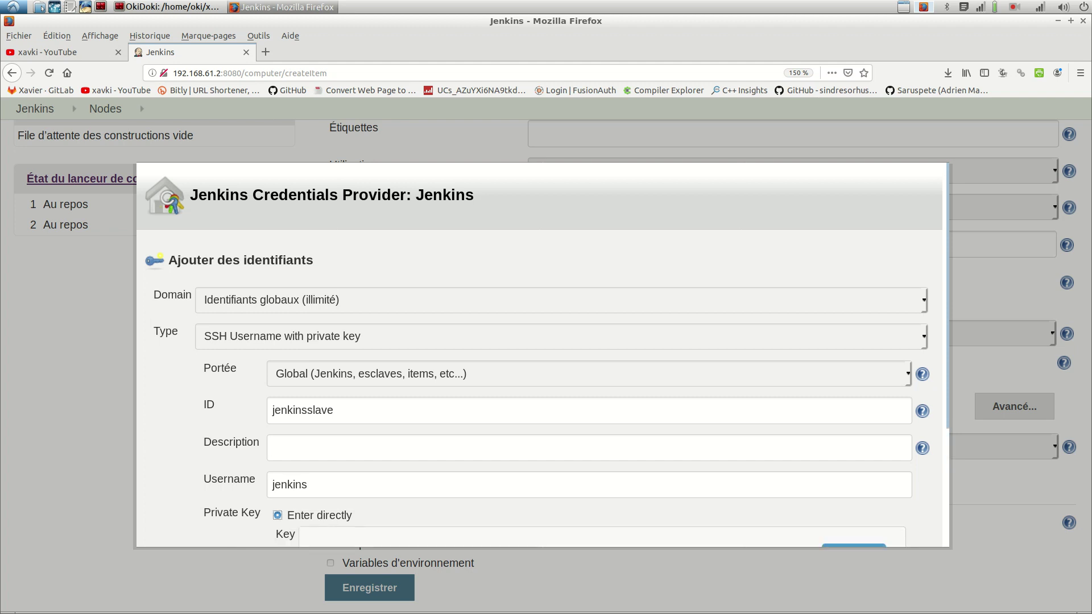
{"action": "scroll", "coordinate": [540, 352], "scroll_direction": "down", "scroll_amount": 3}
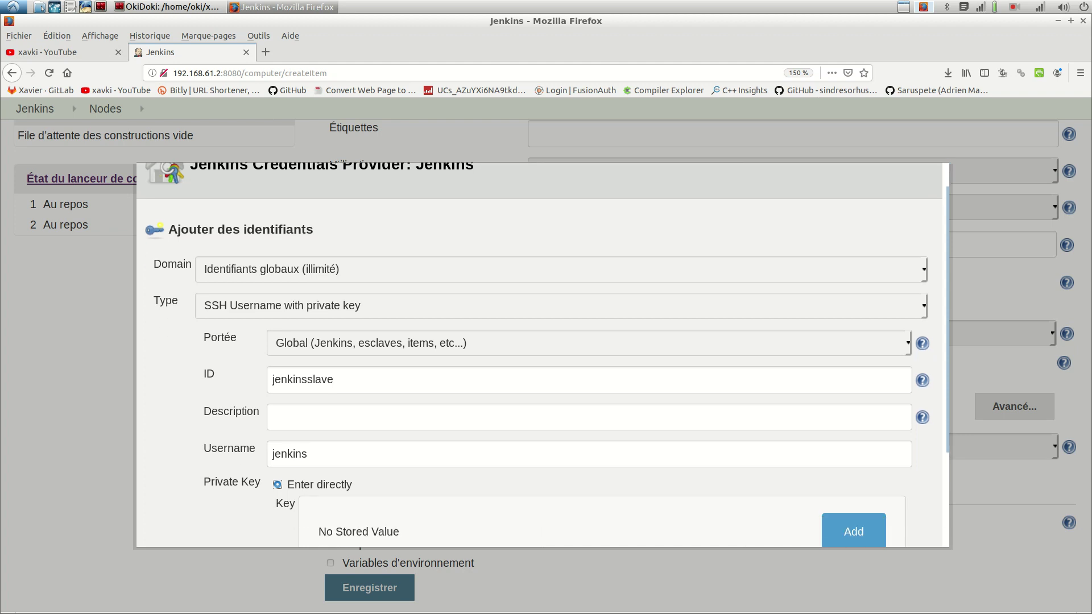
{"action": "left_click", "coordinate": [853, 436]}
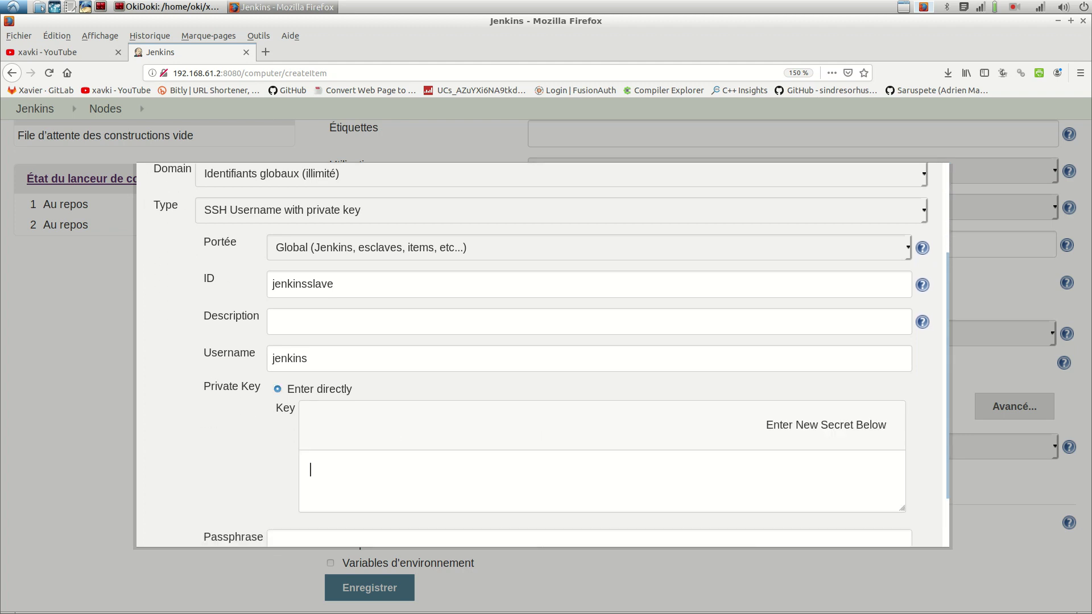
Step: Switch to the terminal, print the master's .ssh/id_rsa private key with cat, and copy the whole key block
{"action": "key", "text": "alt+Tab"}
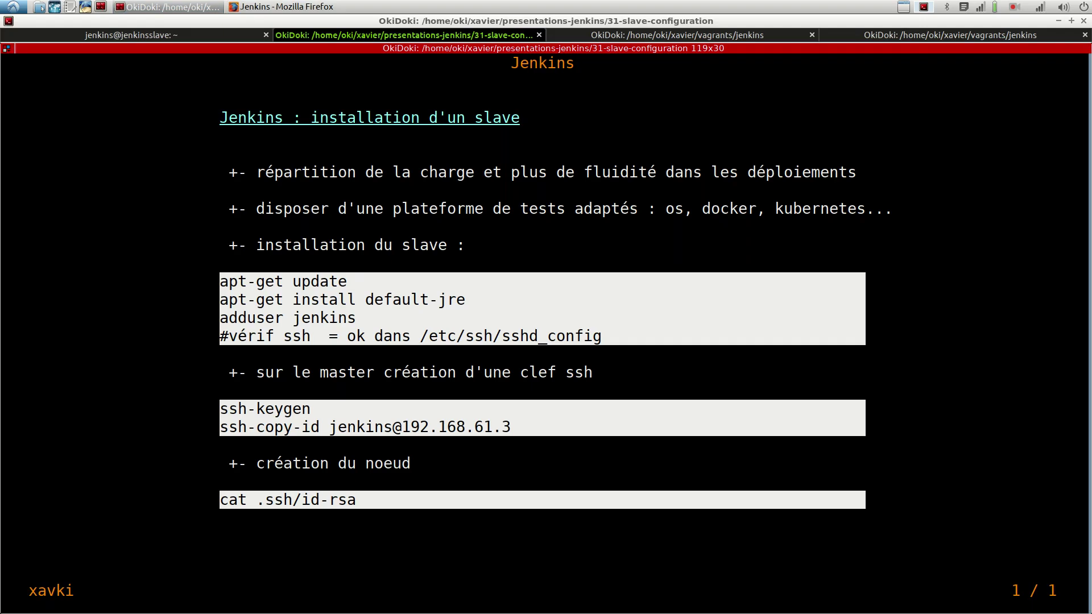
{"action": "key", "text": "ctrl+Page_Up"}
{"action": "type", "text": "cat "}
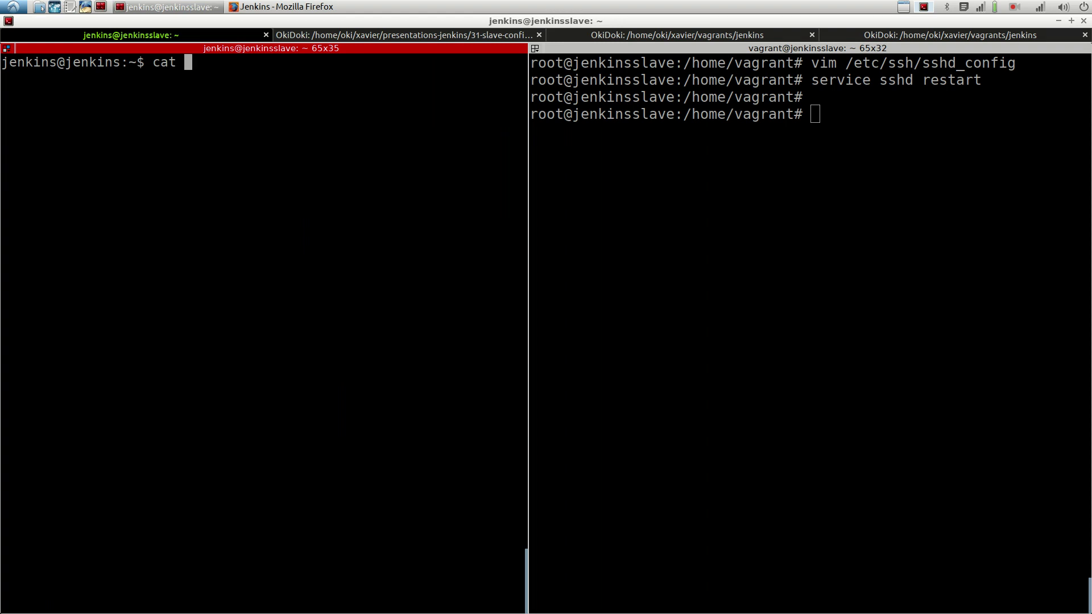
{"action": "type", "text": ".ssh/id_rsa"}
{"action": "key", "text": "Return"}
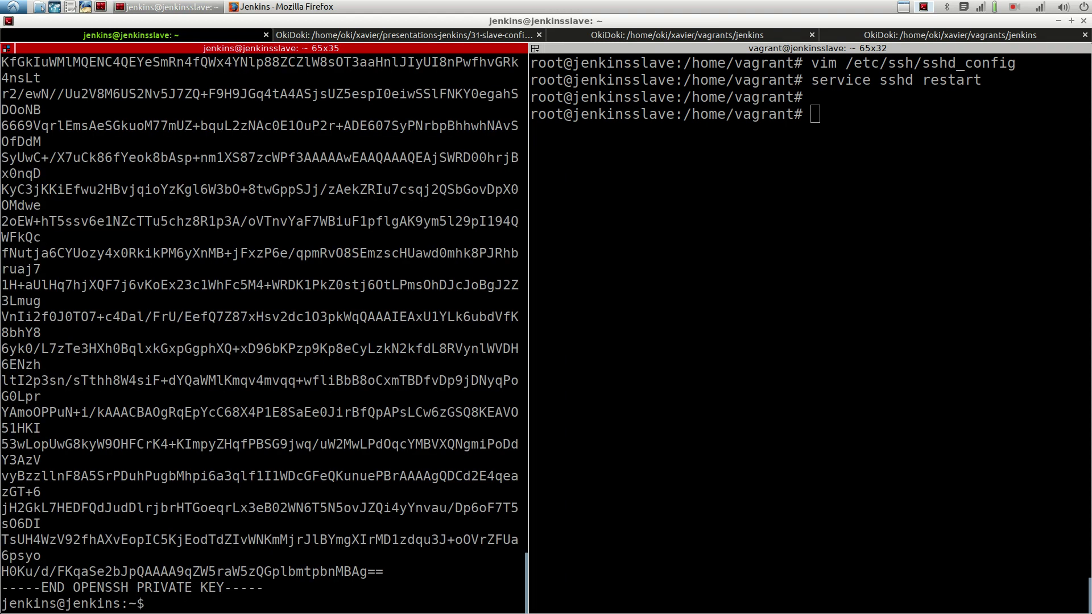
{"action": "key", "text": "ctrl+shift+x"}
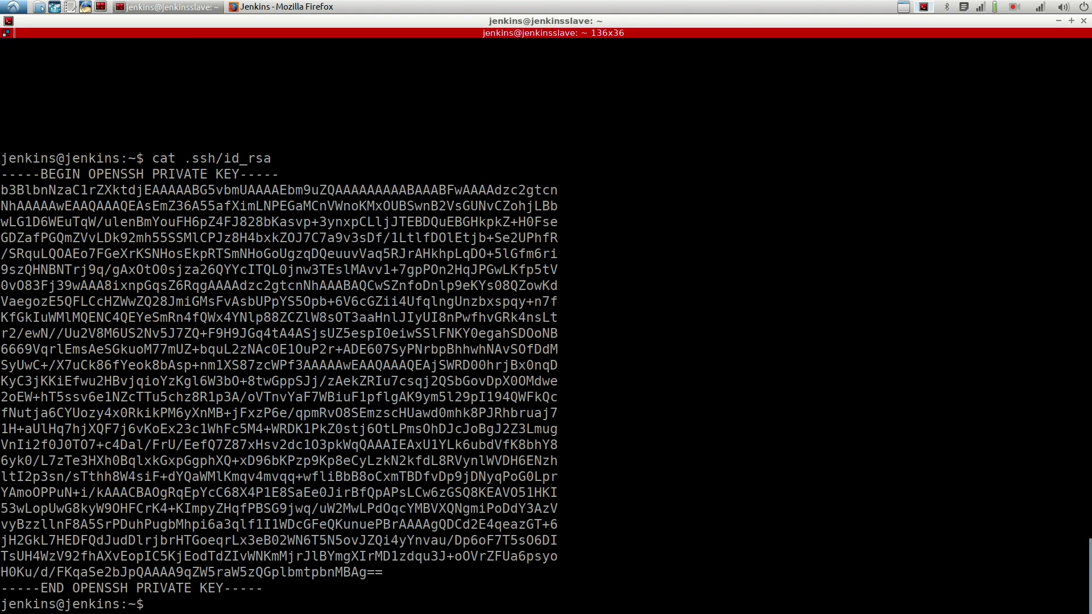
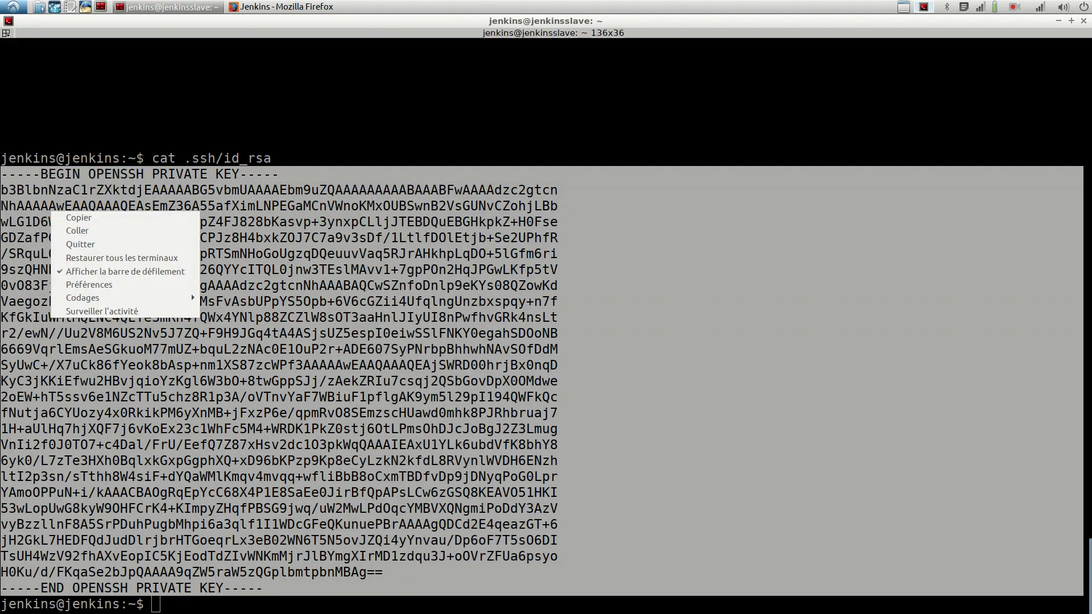
{"action": "left_click", "coordinate": [71, 217]}
Step: Switch back to Firefox, paste the copied private key into the credential's key field, and add the credential
{"action": "key", "text": "alt+Tab"}
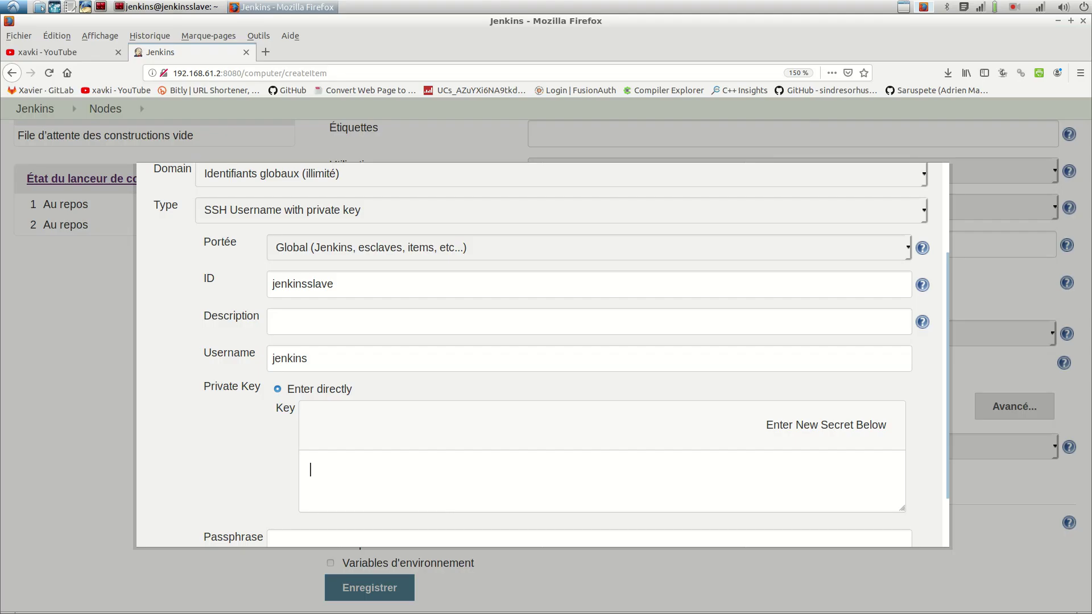
{"action": "key", "text": "ctrl+v"}
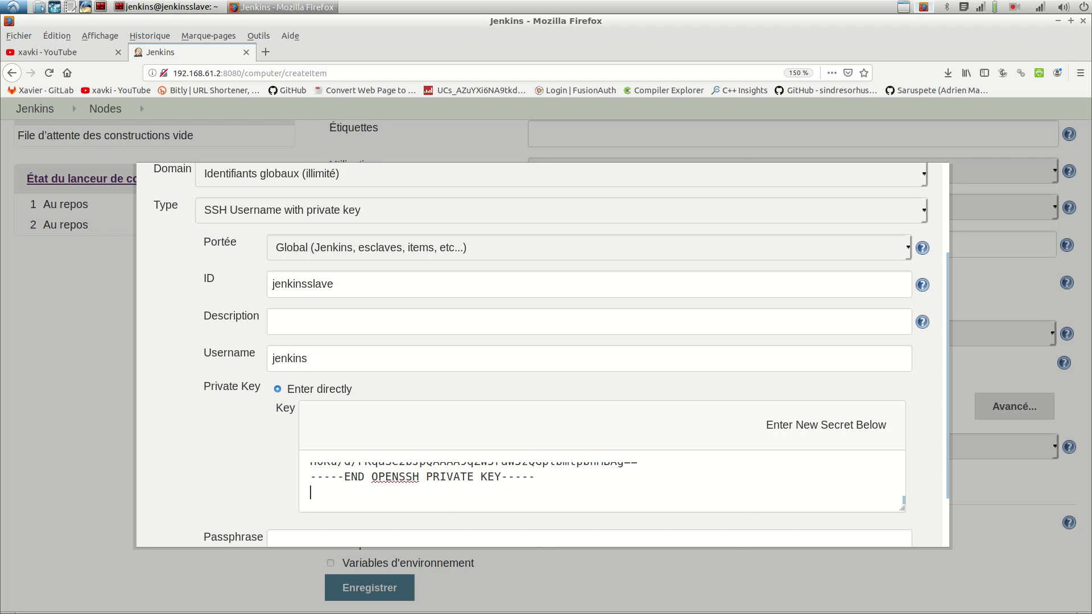
{"action": "scroll", "coordinate": [543, 355], "scroll_direction": "down", "scroll_amount": 2}
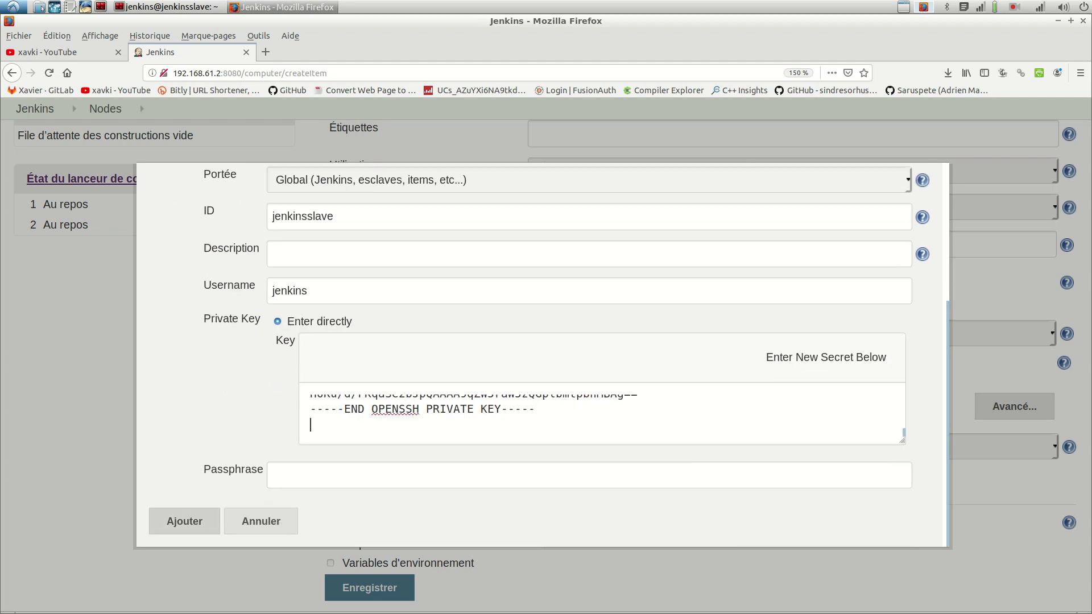
{"action": "left_click", "coordinate": [184, 521]}
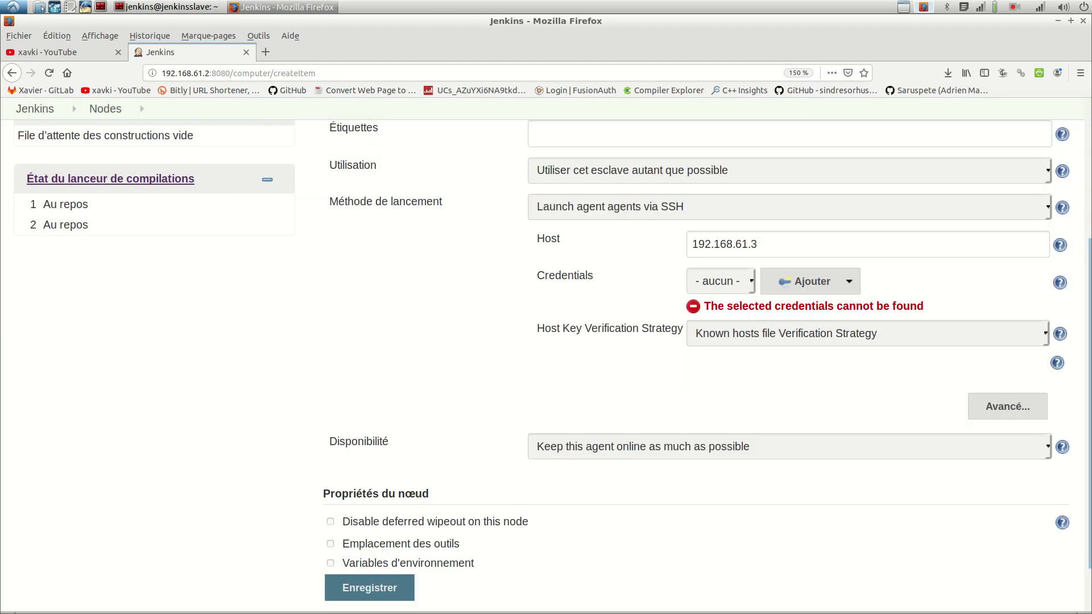
Step: Keep "Known hosts file Verification Strategy" as the host key verification strategy and save the new node
{"action": "left_click", "coordinate": [868, 334]}
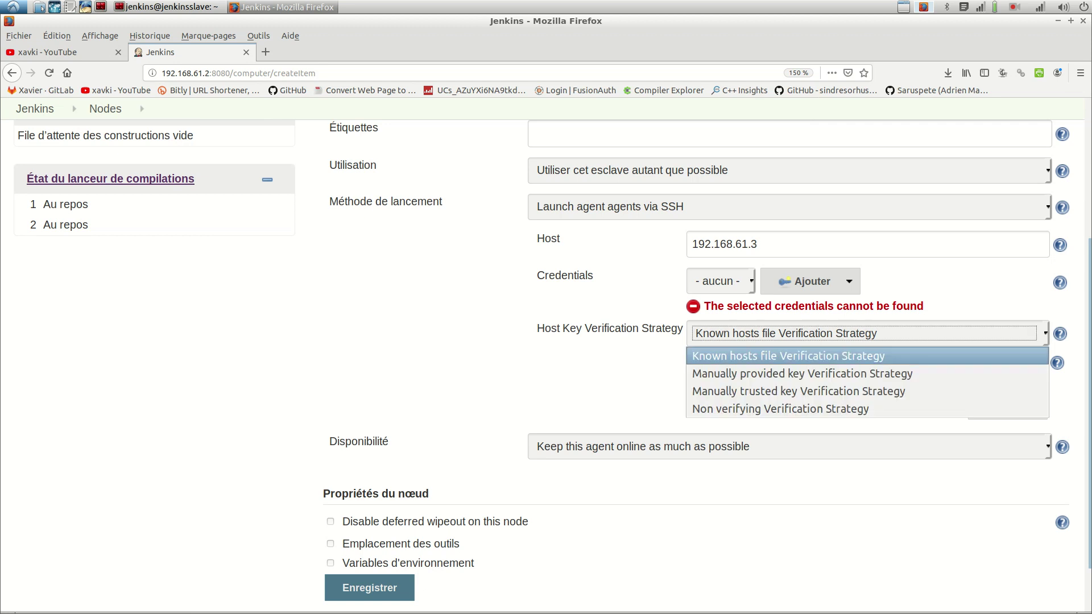
{"action": "left_click", "coordinate": [788, 356]}
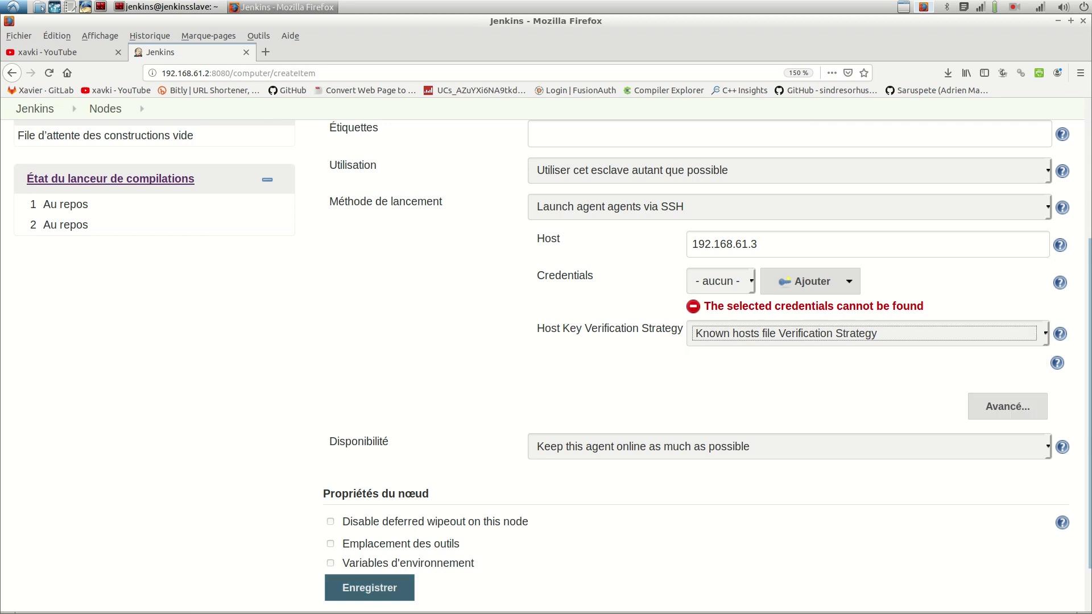
{"action": "left_click", "coordinate": [369, 587]}
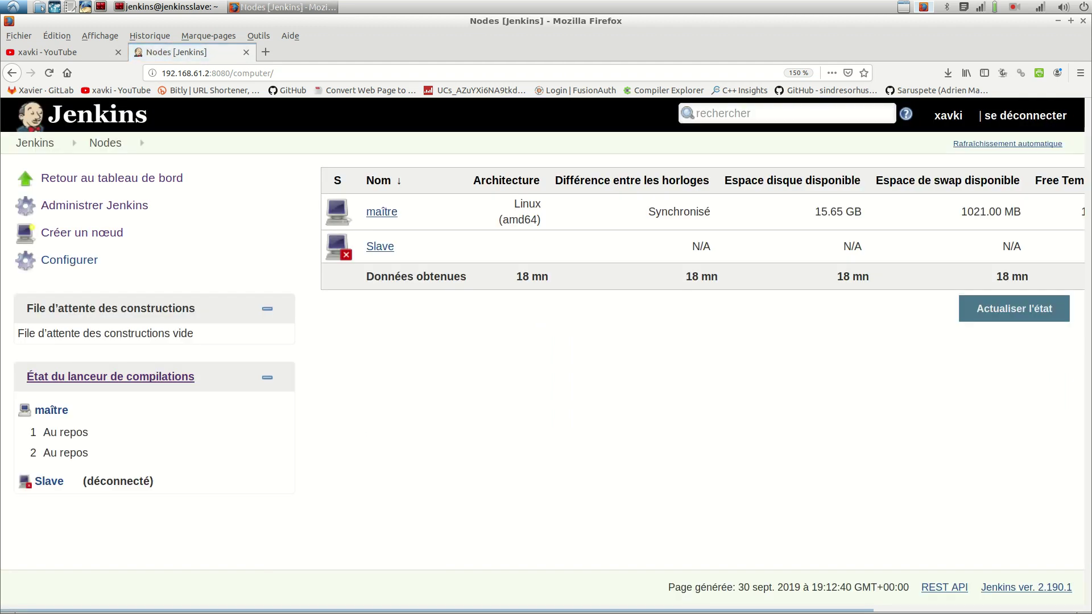
Step: Reopen the Slave node's configuration, select the jenkins credential for its SSH launch, and save
{"action": "left_click", "coordinate": [380, 247]}
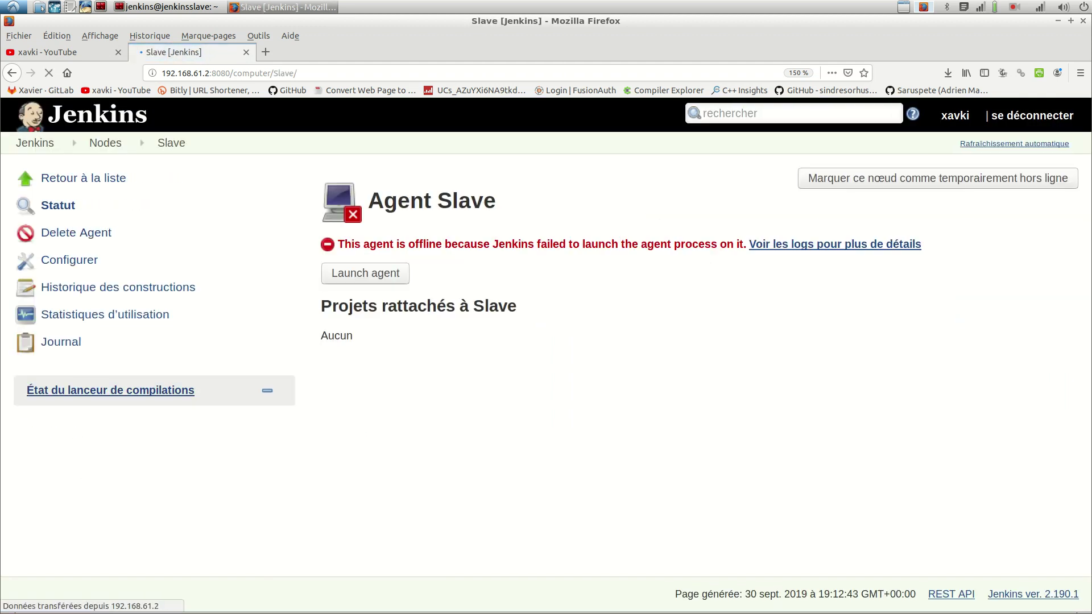
{"action": "left_click", "coordinate": [69, 260]}
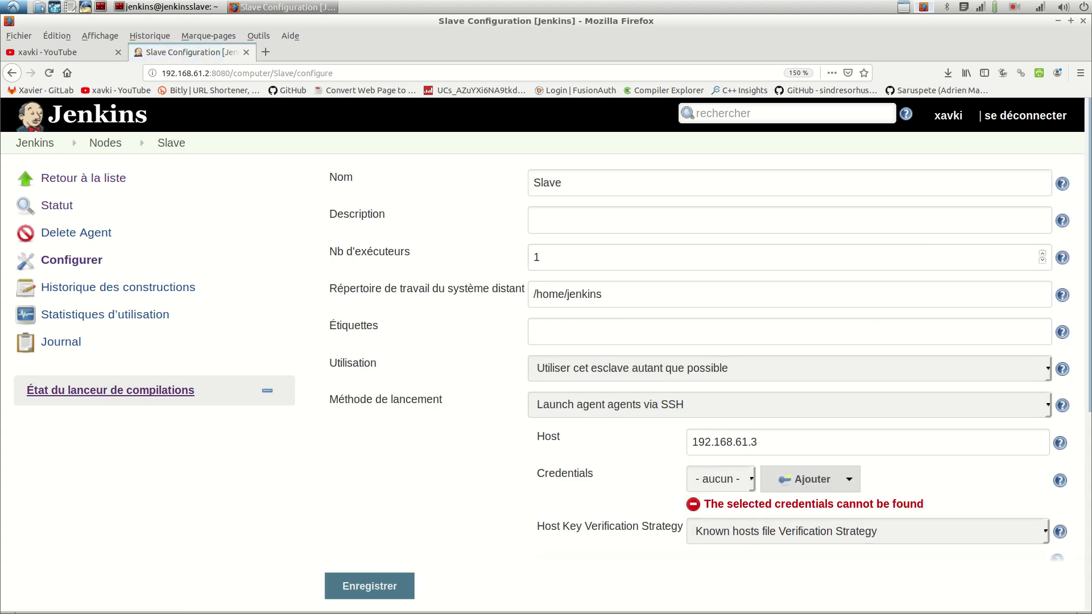
{"action": "left_click", "coordinate": [805, 479]}
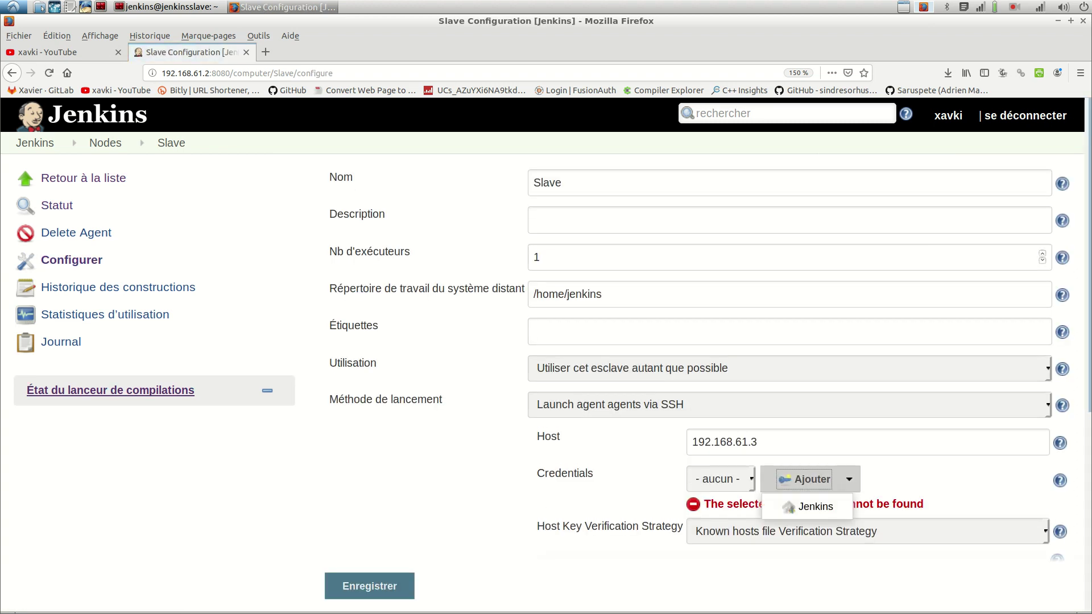
{"action": "left_click", "coordinate": [720, 479]}
{"action": "left_click", "coordinate": [720, 479]}
{"action": "left_click", "coordinate": [719, 518]}
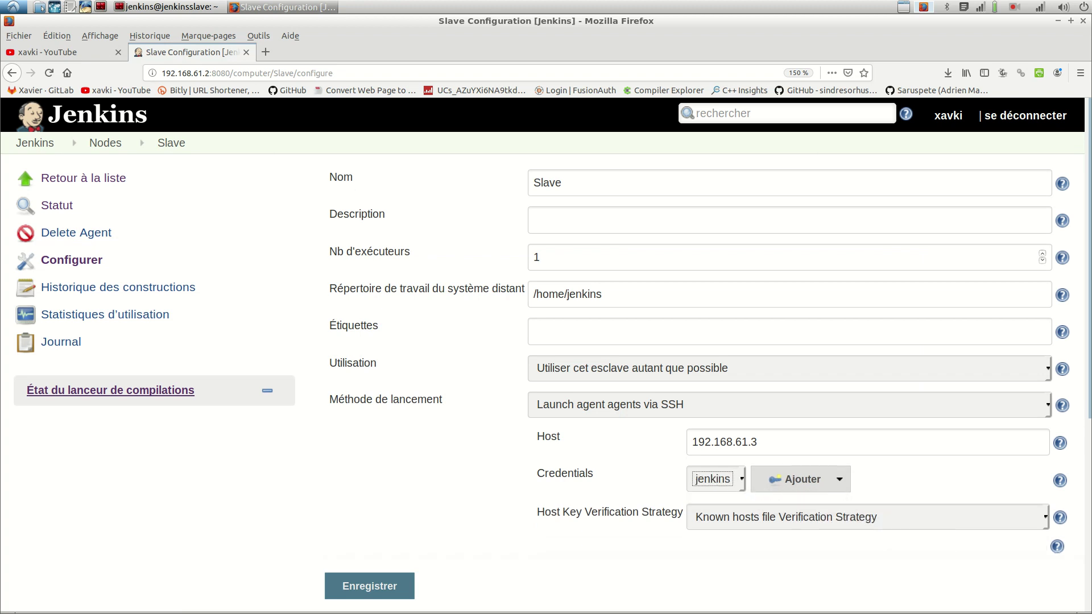
{"action": "left_click", "coordinate": [370, 585]}
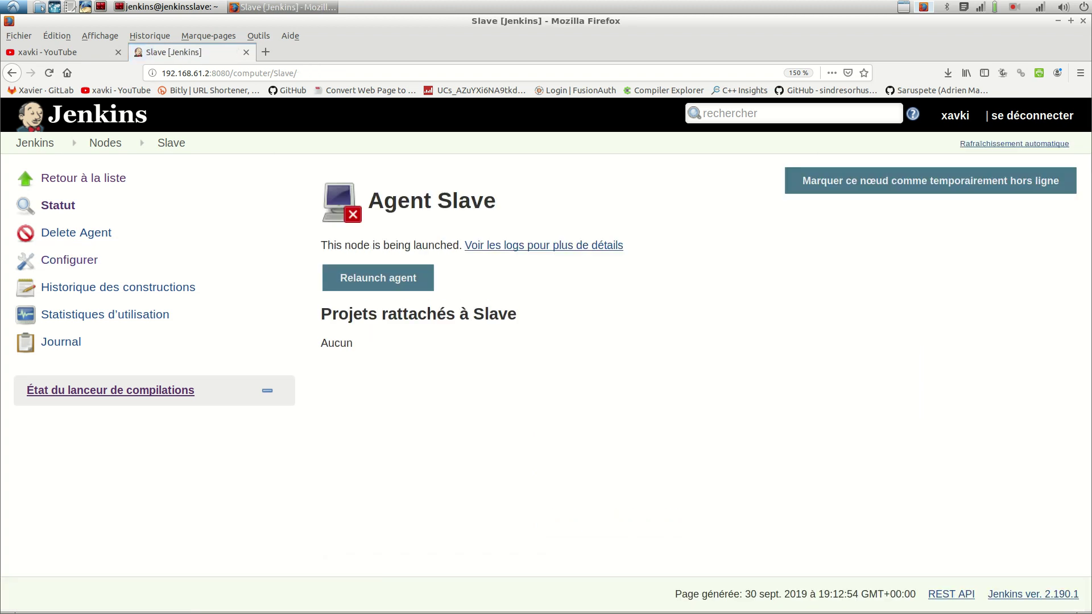
Step: Relaunch the Slave agent, and check its launch log and its executor status on the dashboard
{"action": "left_click", "coordinate": [377, 278]}
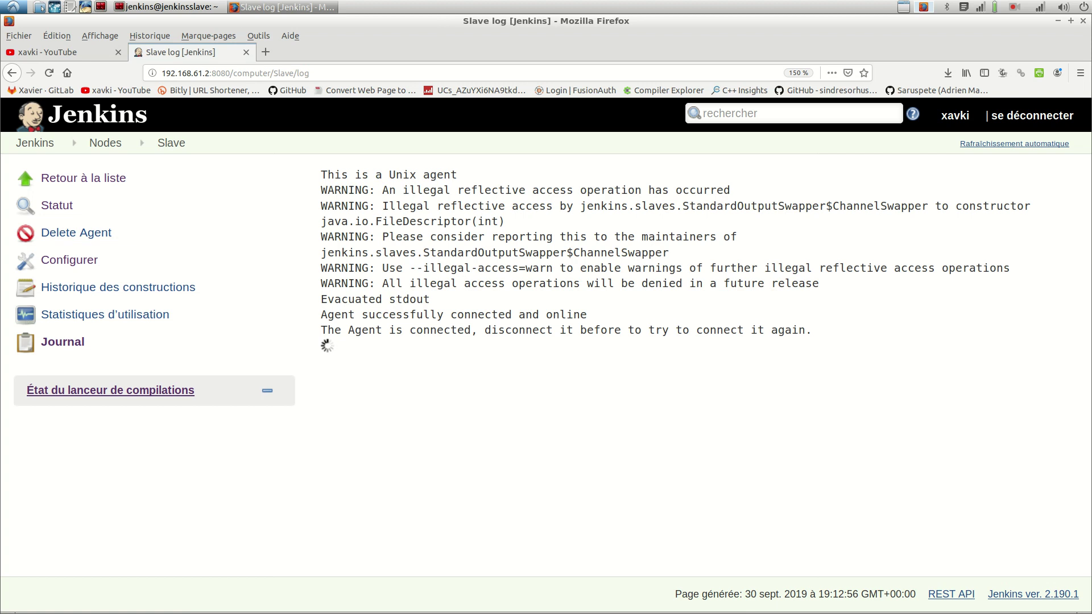
{"action": "left_click_drag", "start_coordinate": [587, 314], "coordinate": [328, 299]}
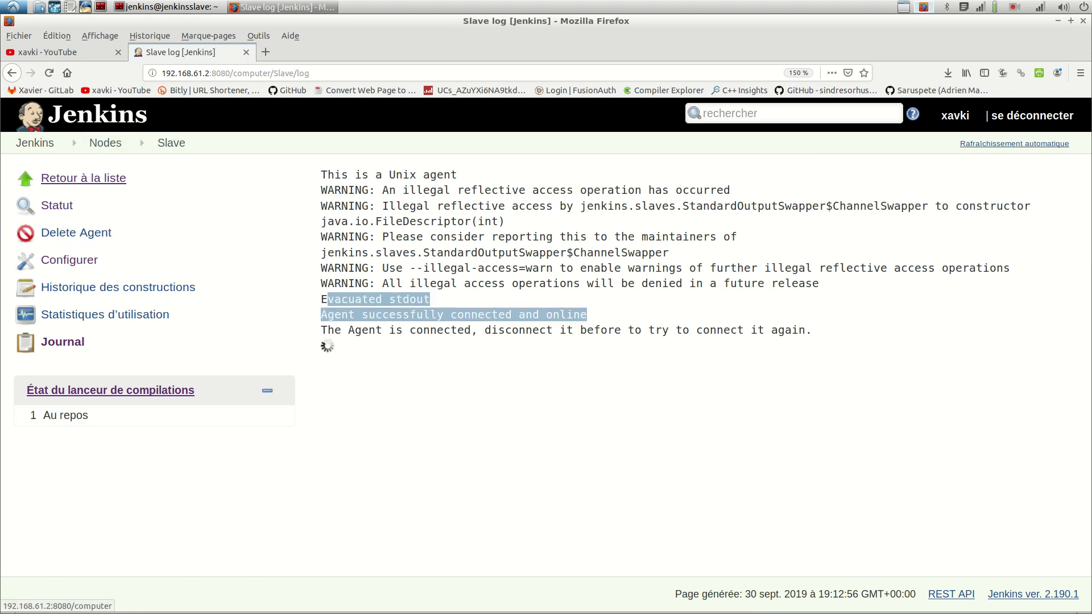
{"action": "left_click", "coordinate": [83, 178]}
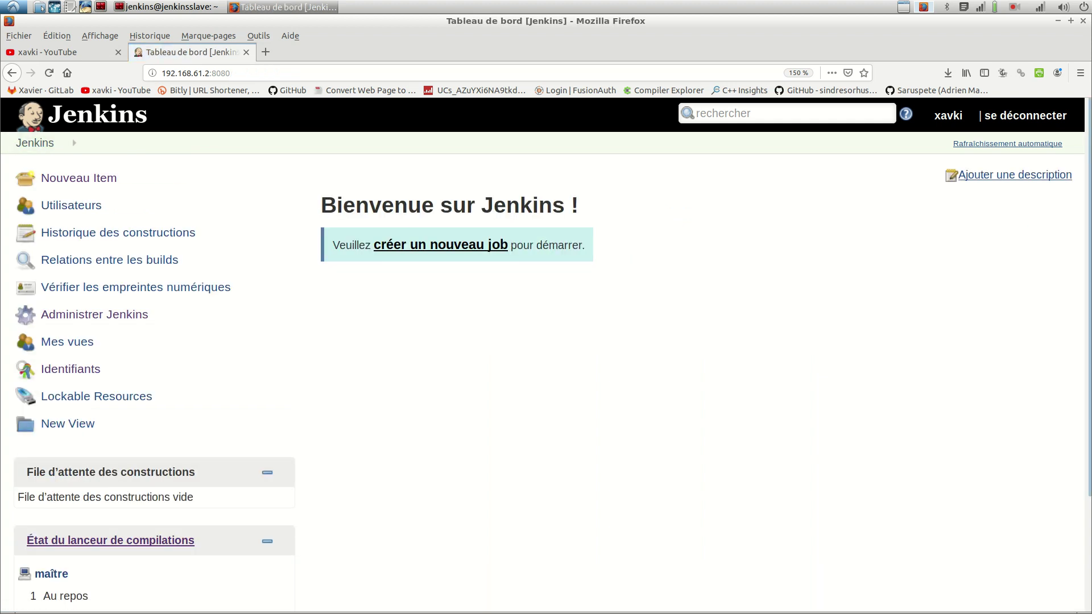
{"action": "scroll", "coordinate": [170, 364], "scroll_direction": "down", "scroll_amount": 3}
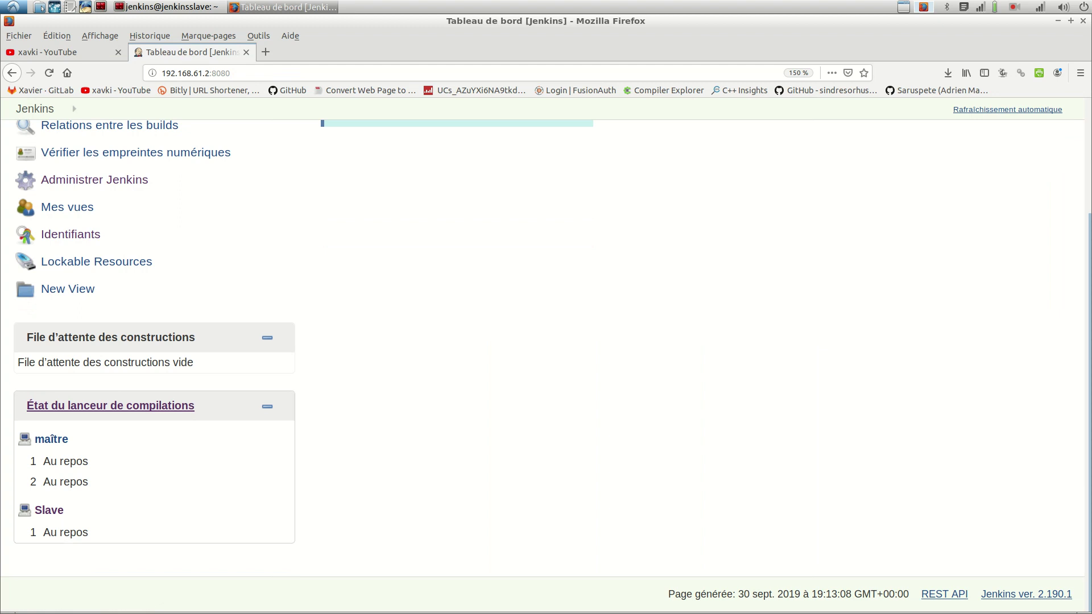
{"action": "scroll", "coordinate": [546, 353], "scroll_direction": "up", "scroll_amount": 4}
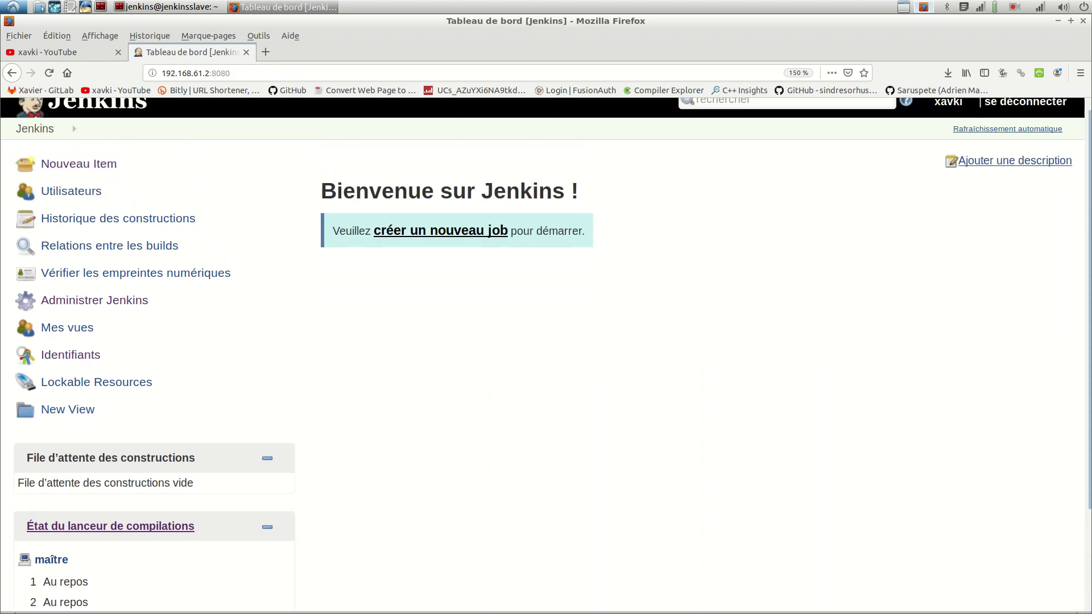
Step: Create a new Pipeline job named TestSlave
{"action": "left_click", "coordinate": [441, 245]}
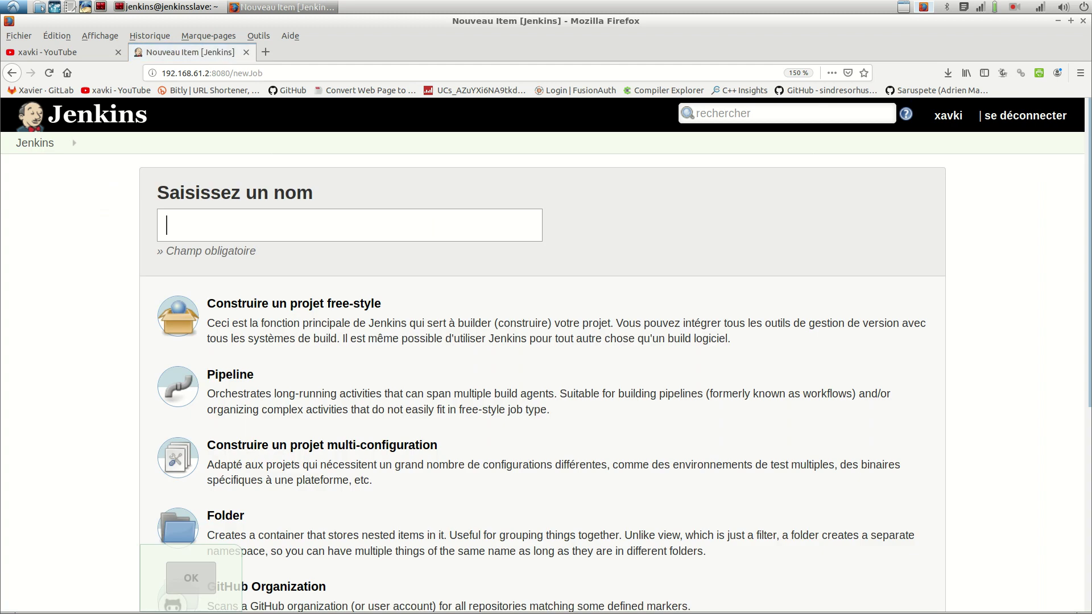
{"action": "type", "text": "TEstSlave"}
{"action": "left_click", "coordinate": [188, 226]}
{"action": "key", "text": "BackSpace"}
{"action": "type", "text": "e"}
{"action": "left_click", "coordinate": [230, 387]}
{"action": "left_click", "coordinate": [191, 579]}
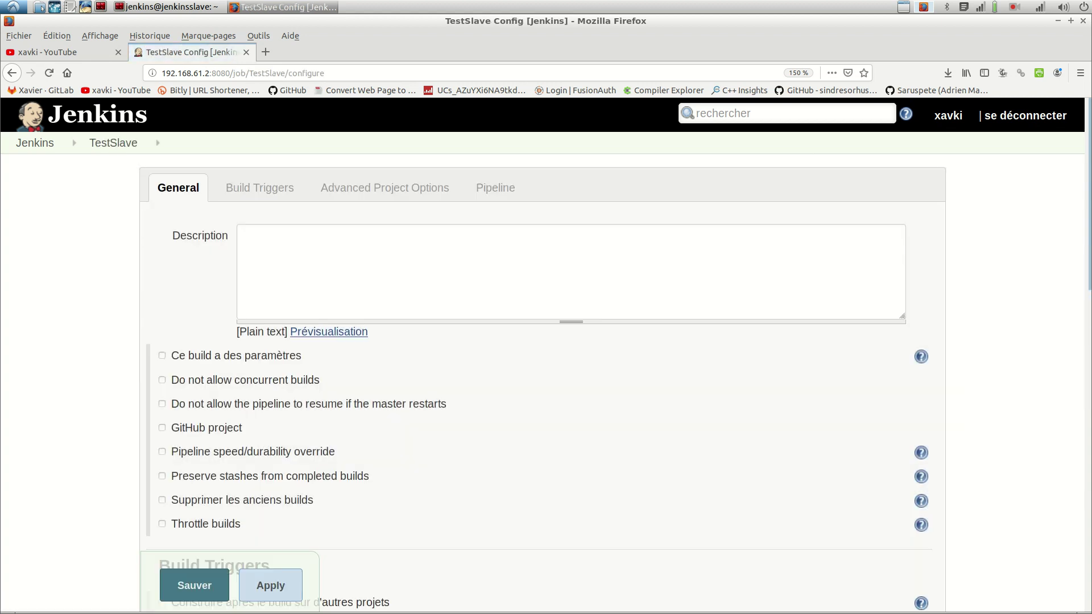
Step: Start the TestSlave pipeline script with a node ('slave'){ } block and an empty line inside it
{"action": "scroll", "coordinate": [543, 364], "scroll_direction": "down", "scroll_amount": 12}
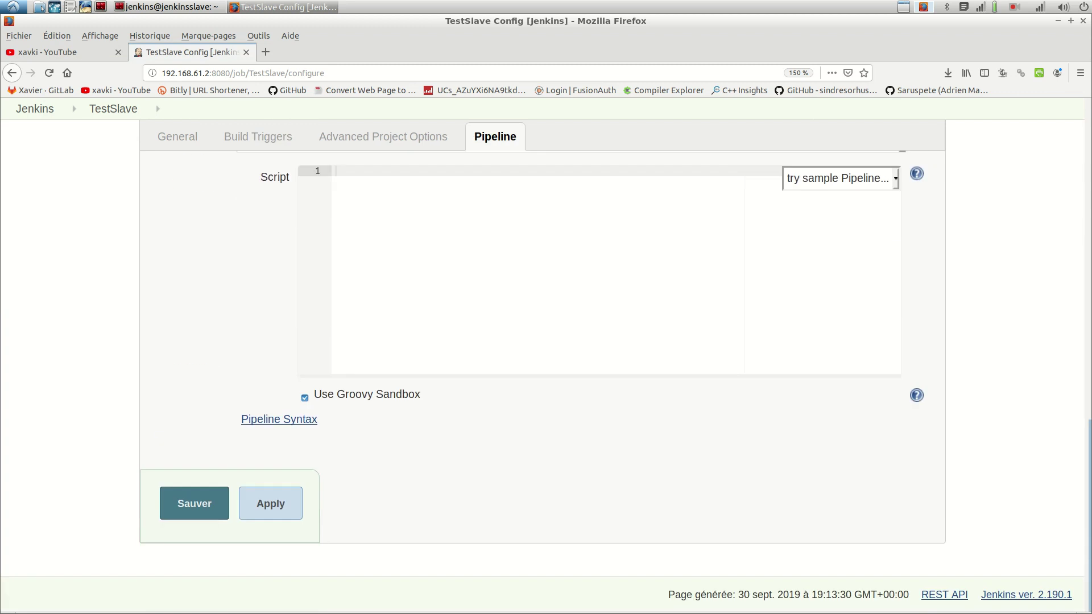
{"action": "scroll", "coordinate": [543, 364], "scroll_direction": "up", "scroll_amount": 1}
{"action": "scroll", "coordinate": [542, 364], "scroll_direction": "up", "scroll_amount": 1}
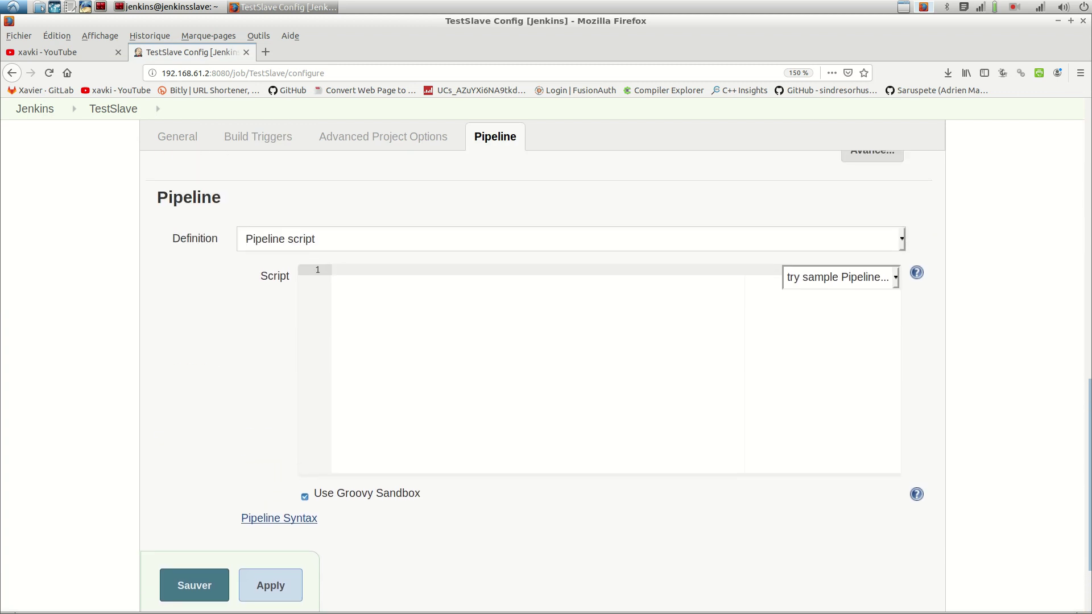
{"action": "type", "text": "node ('slave"}
{"action": "key", "text": "Right"}
{"action": "key", "text": "Right"}
{"action": "type", "text": "{"}
{"action": "key", "text": "Return"}
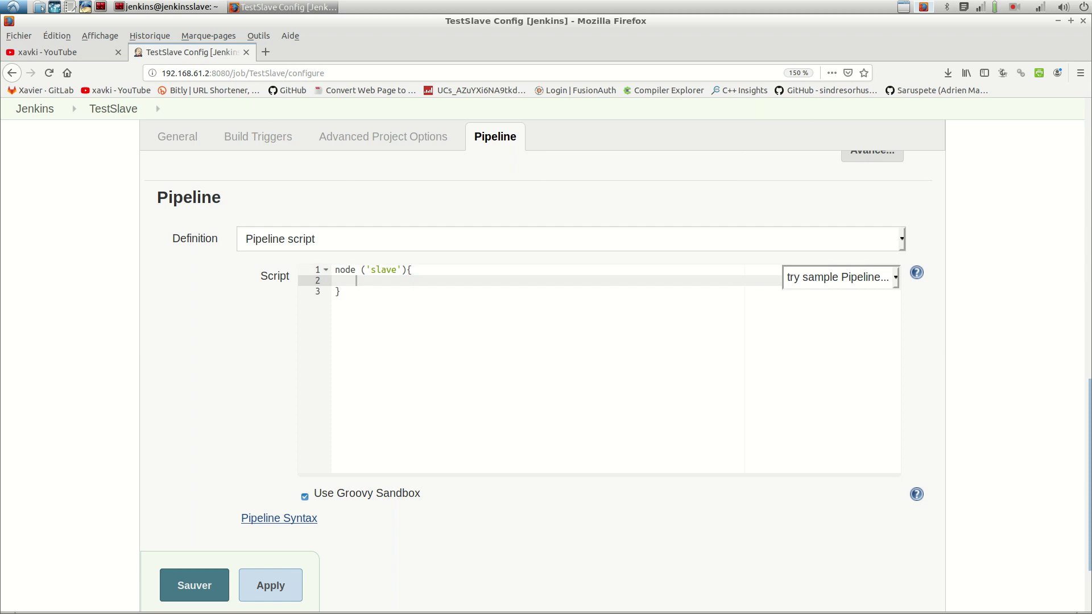
Step: Add sh "echo $HOSTNAME" inside the node block and save the pipeline
{"action": "type", "text": "sh"}
{"action": "key", "text": "Down"}
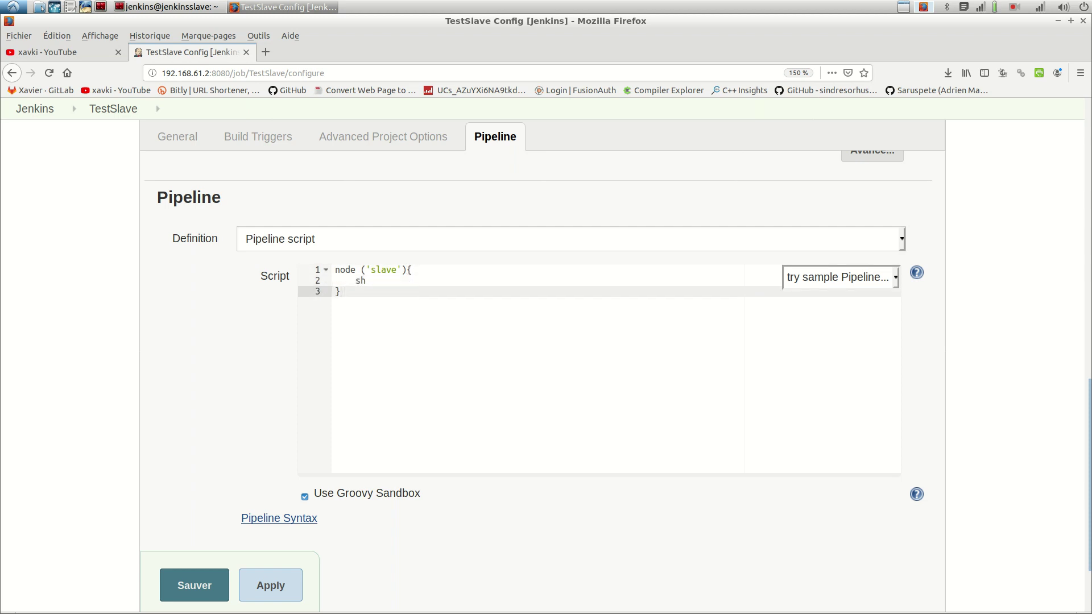
{"action": "key", "text": "Up"}
{"action": "key", "text": "End"}
{"action": "type", "text": "\""}
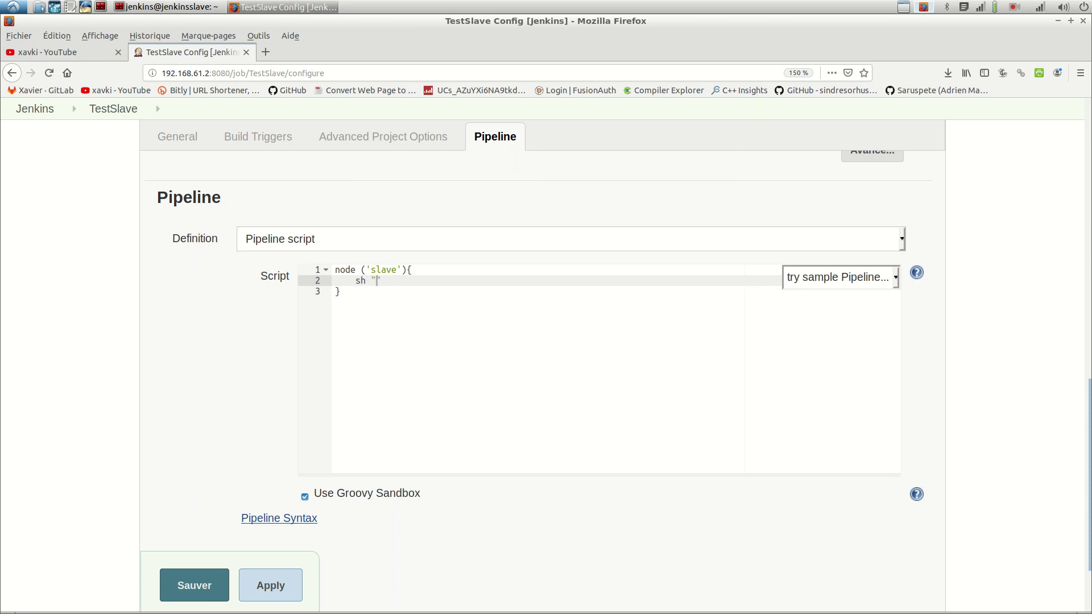
{"action": "type", "text": "echo $HOSTNAME"}
{"action": "left_click", "coordinate": [195, 585]}
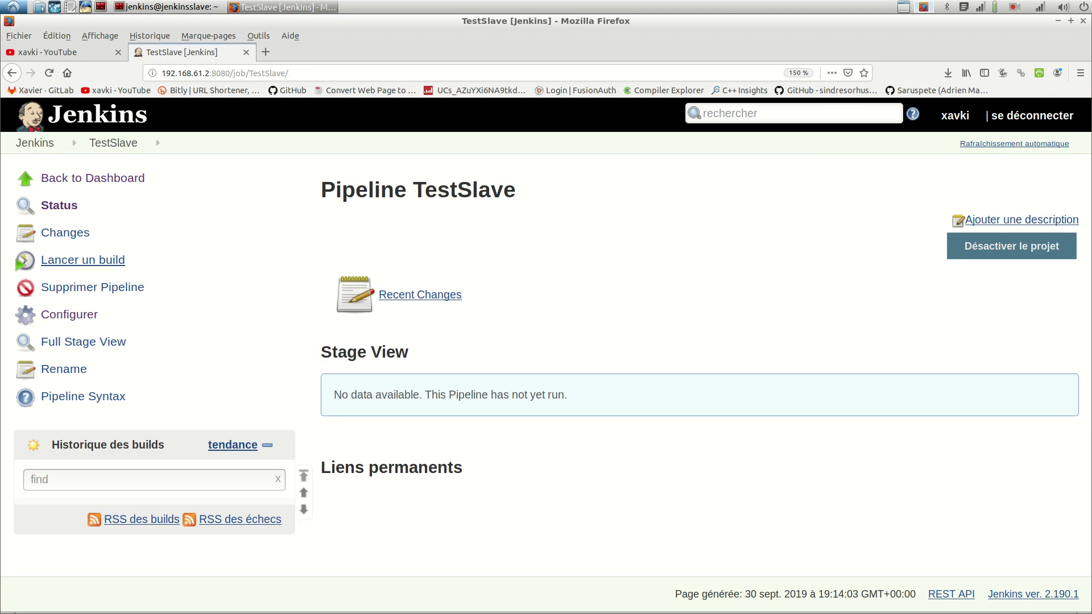
Step: Run a build of TestSlave and view the console output of build #1
{"action": "left_click", "coordinate": [82, 260]}
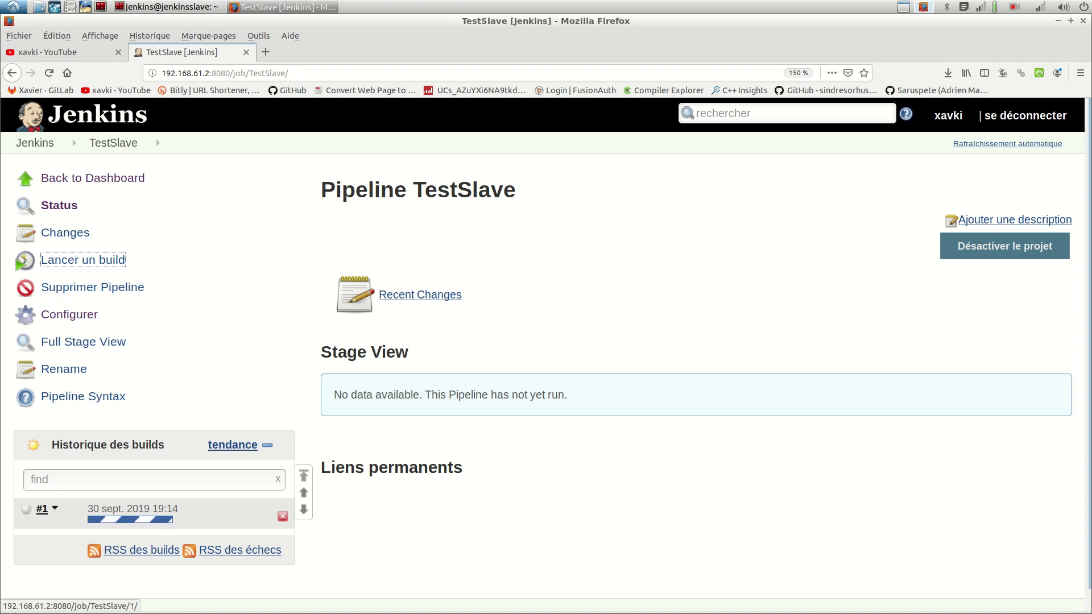
{"action": "left_click", "coordinate": [42, 509]}
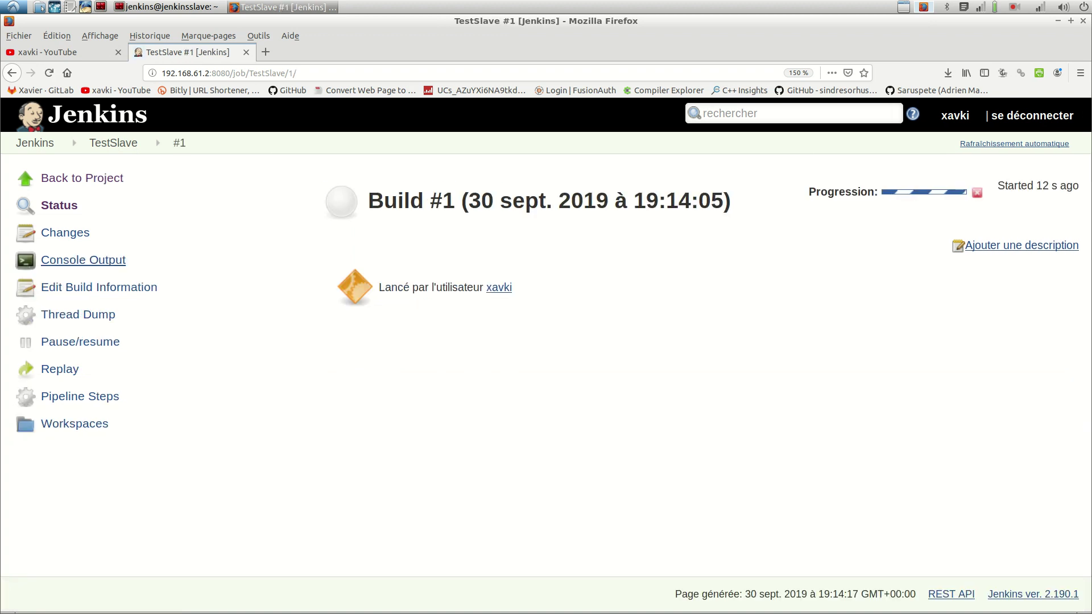
{"action": "left_click", "coordinate": [83, 260]}
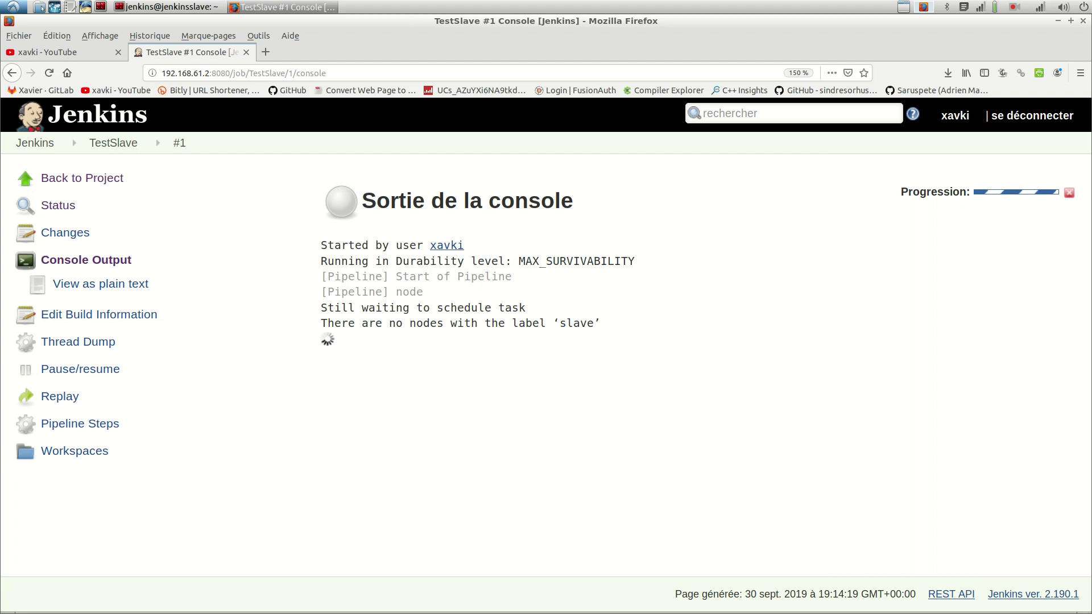
Step: Return to the TestSlave project and abort the running build #1
{"action": "left_click", "coordinate": [83, 178]}
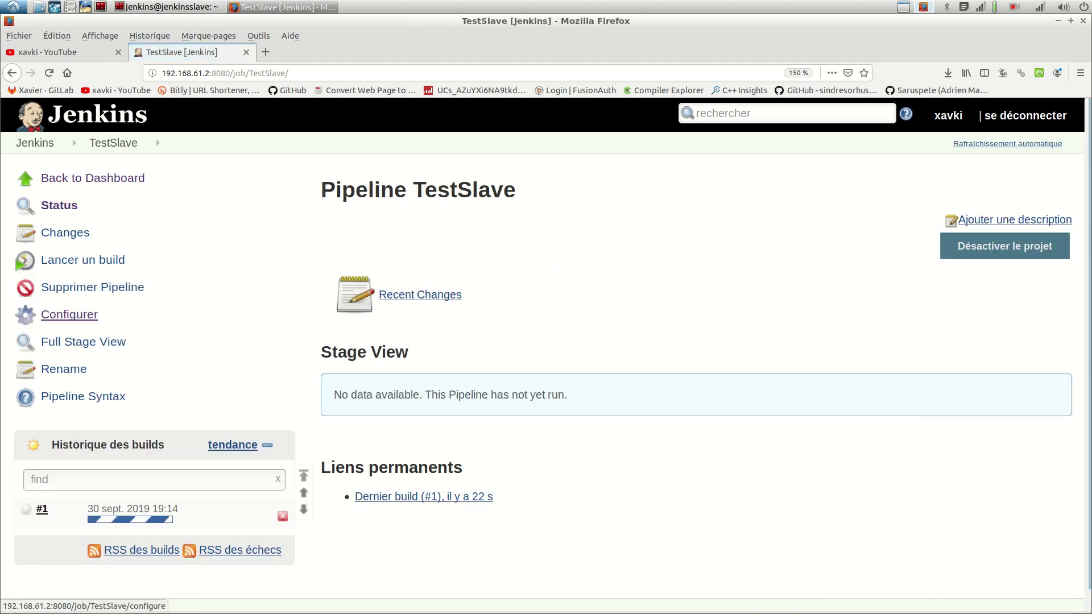
{"action": "left_click", "coordinate": [283, 516]}
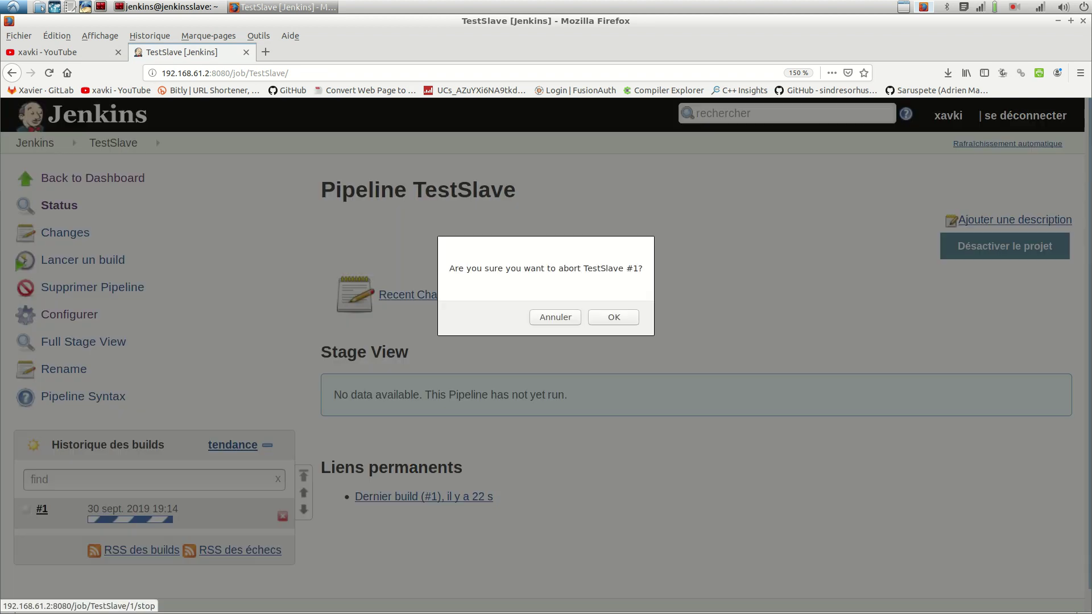
{"action": "key", "text": "Return"}
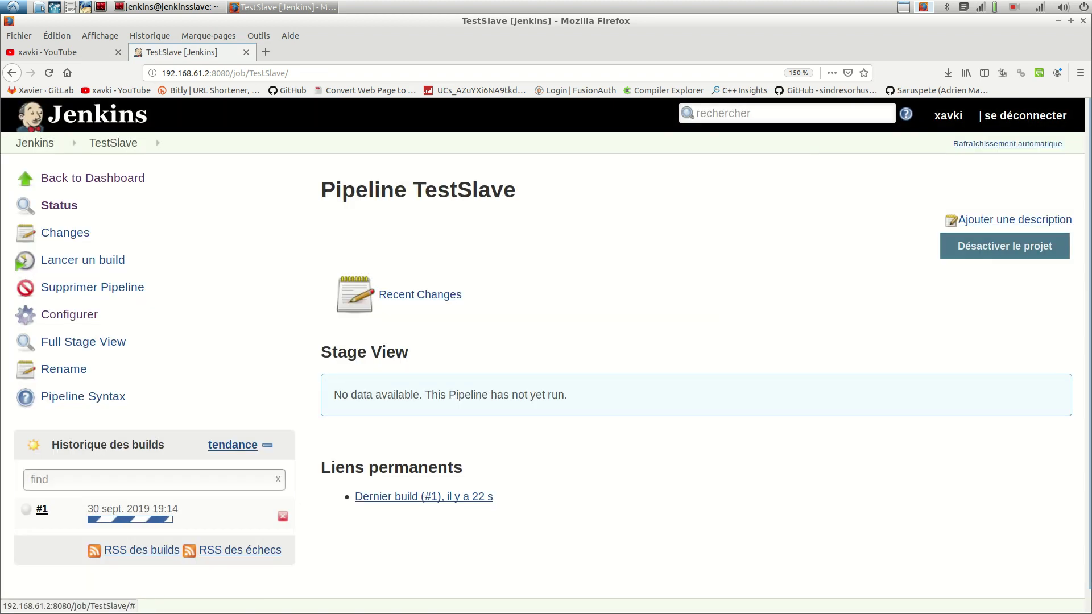
Step: Change the node label in the TestSlave pipeline script to 'Slave' and save the configuration
{"action": "left_click", "coordinate": [69, 315]}
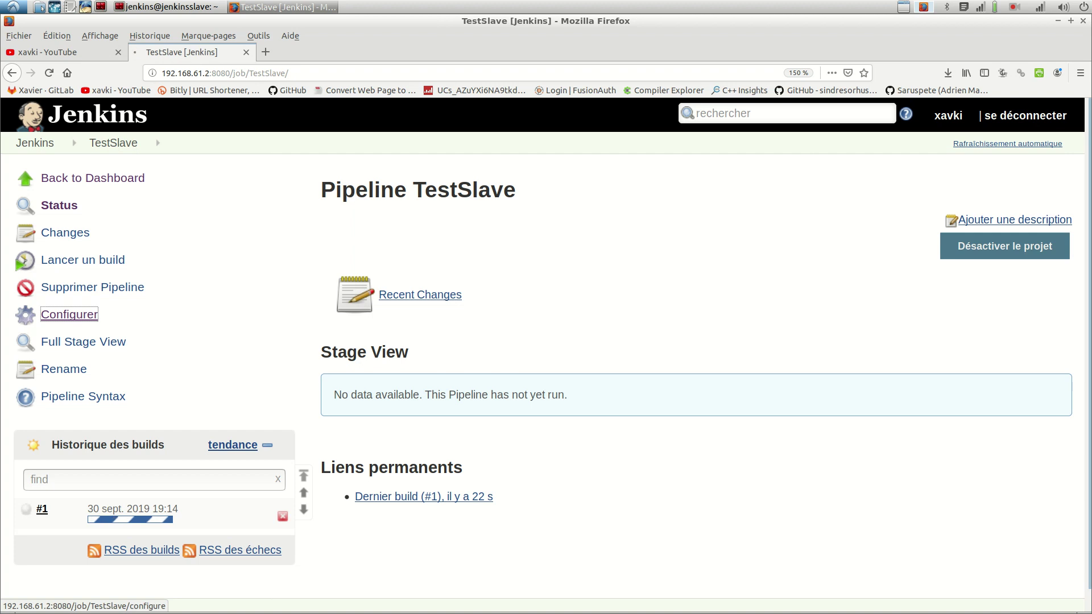
{"action": "scroll", "coordinate": [546, 353], "scroll_direction": "down", "scroll_amount": 14}
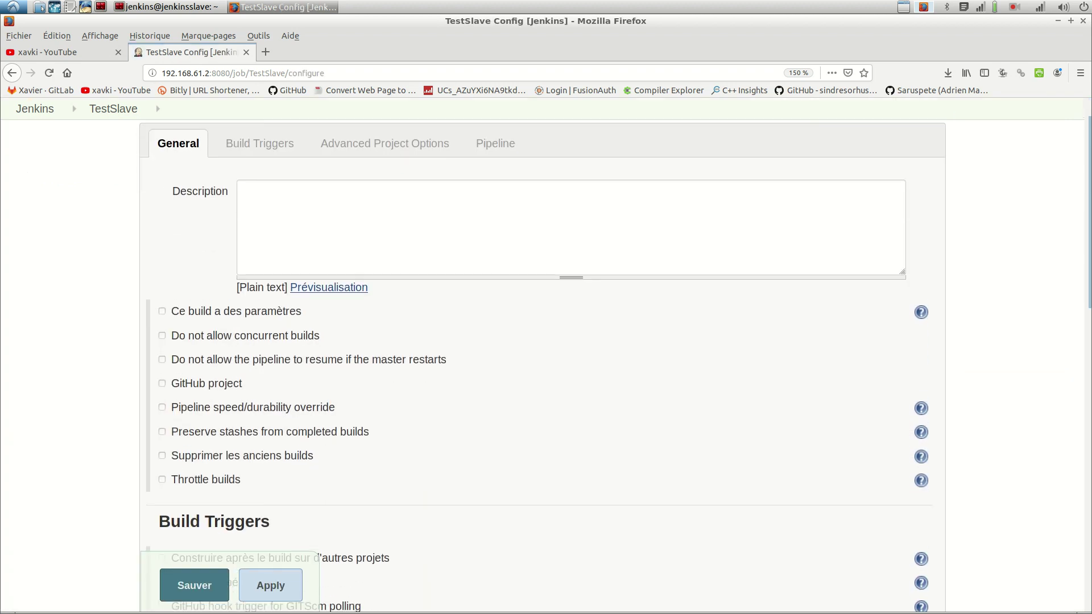
{"action": "scroll", "coordinate": [546, 353], "scroll_direction": "up", "scroll_amount": 2}
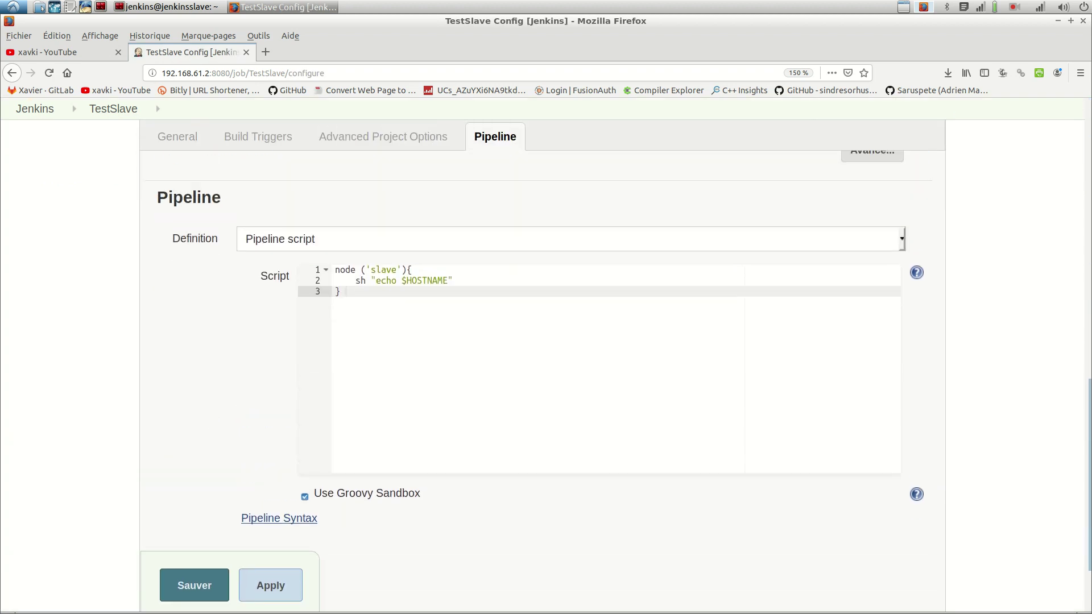
{"action": "left_click", "coordinate": [376, 270]}
{"action": "key", "text": "BackSpace"}
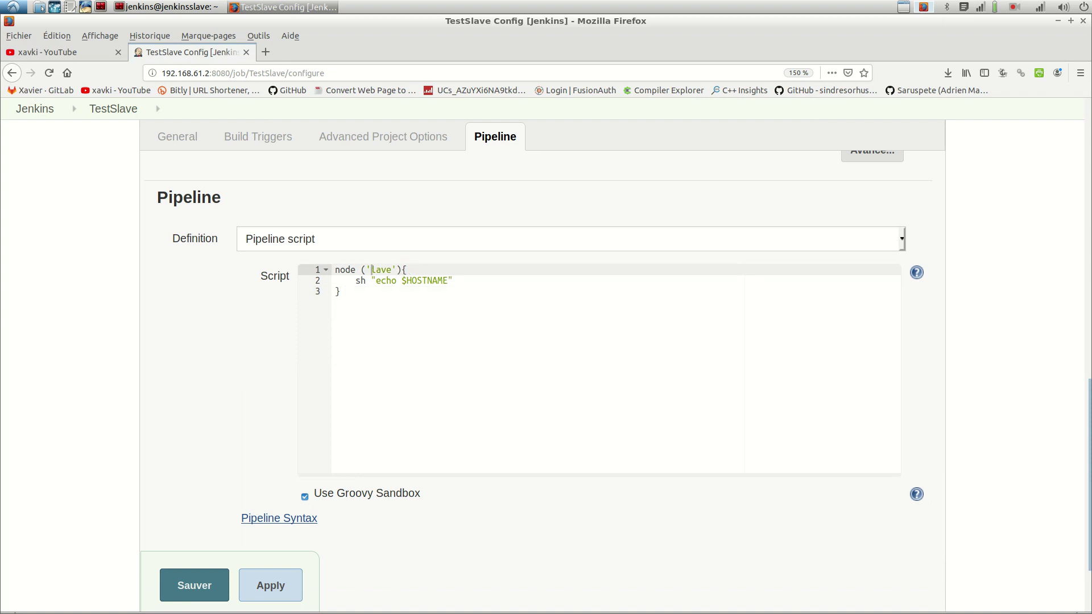
{"action": "type", "text": "S"}
{"action": "left_click", "coordinate": [195, 585]}
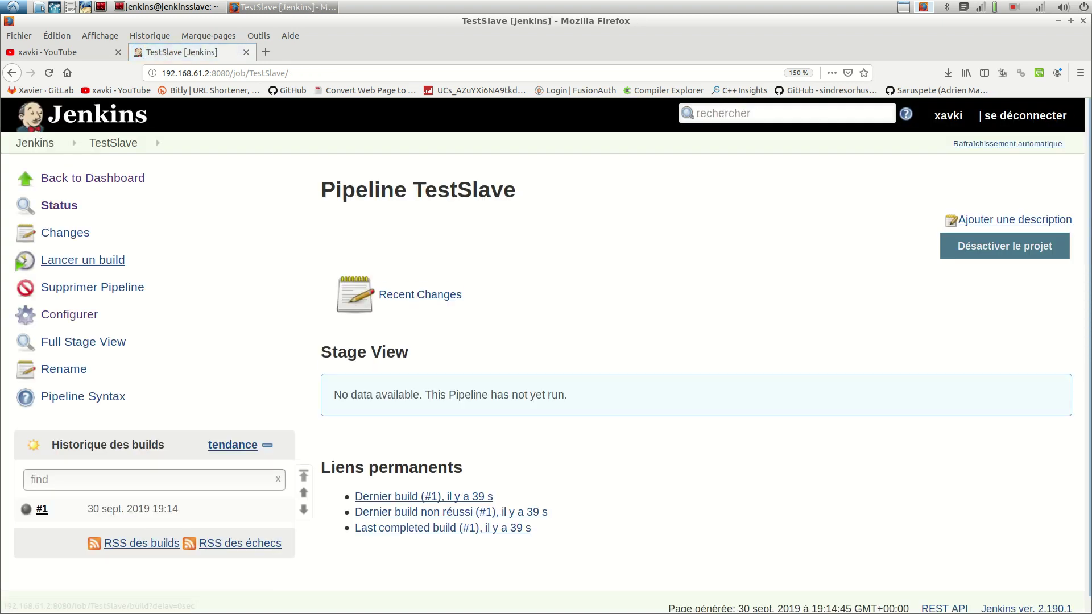
Step: Run a new build of TestSlave and examine the console output of build #2
{"action": "left_click", "coordinate": [83, 260]}
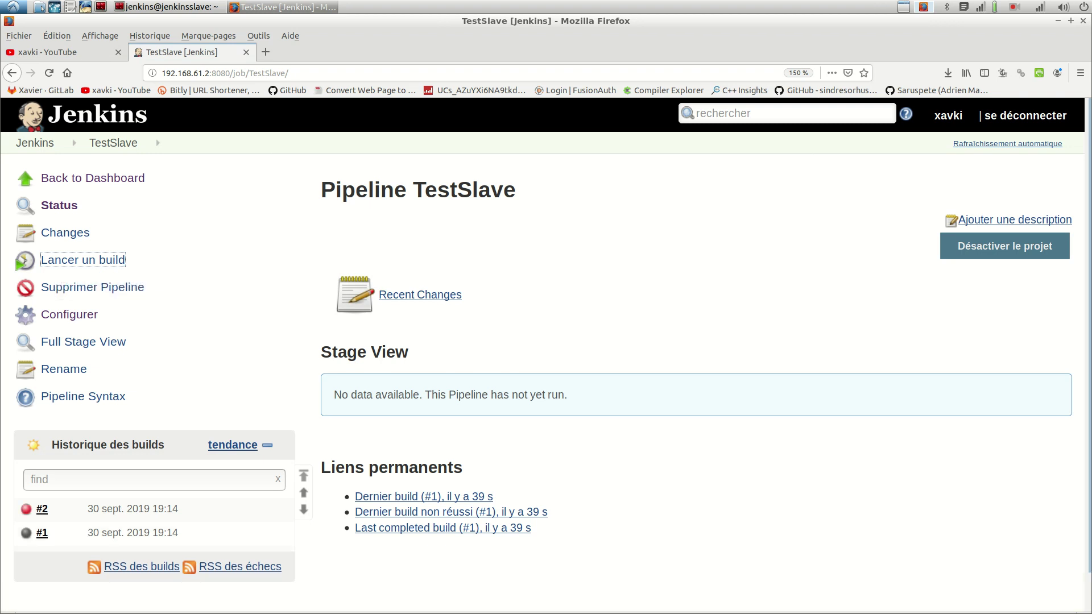
{"action": "left_click", "coordinate": [42, 509]}
{"action": "left_click", "coordinate": [83, 260]}
{"action": "scroll", "coordinate": [546, 353], "scroll_direction": "down", "scroll_amount": 3}
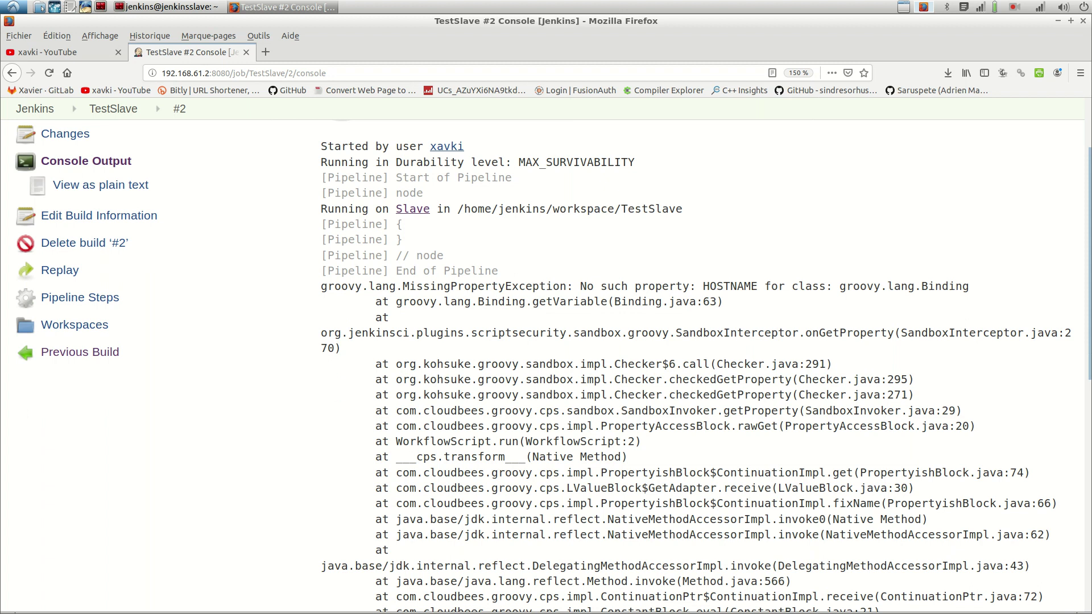
{"action": "scroll", "coordinate": [546, 365], "scroll_direction": "down", "scroll_amount": 1}
{"action": "scroll", "coordinate": [546, 366], "scroll_direction": "up", "scroll_amount": 1}
Step: Replace the double quotes around echo $HOSTNAME in the TestSlave pipeline script with single quotes and save it
{"action": "left_click", "coordinate": [113, 108]}
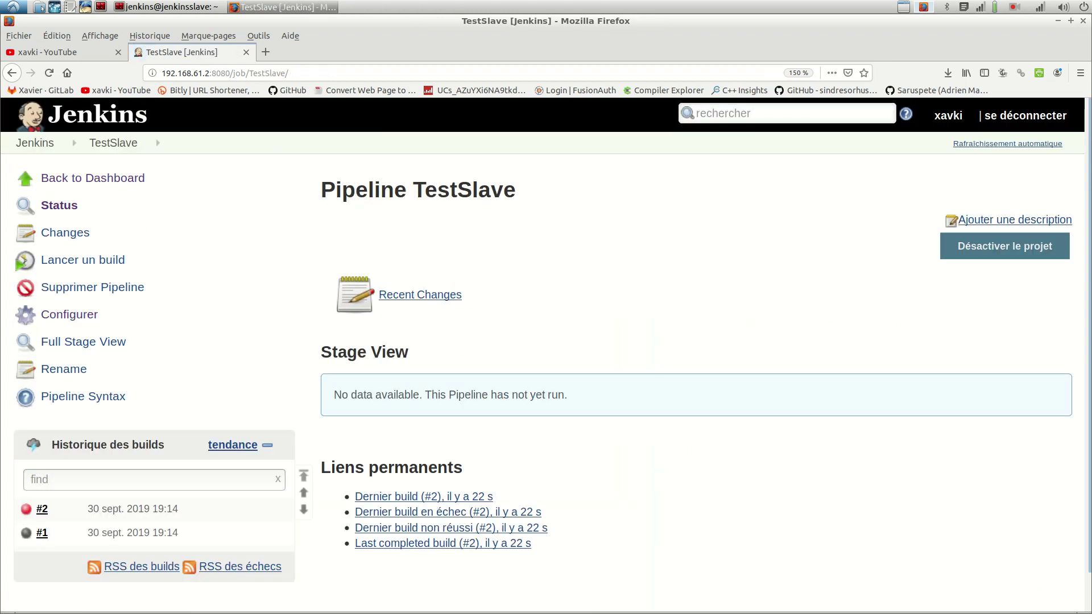
{"action": "left_click", "coordinate": [69, 314]}
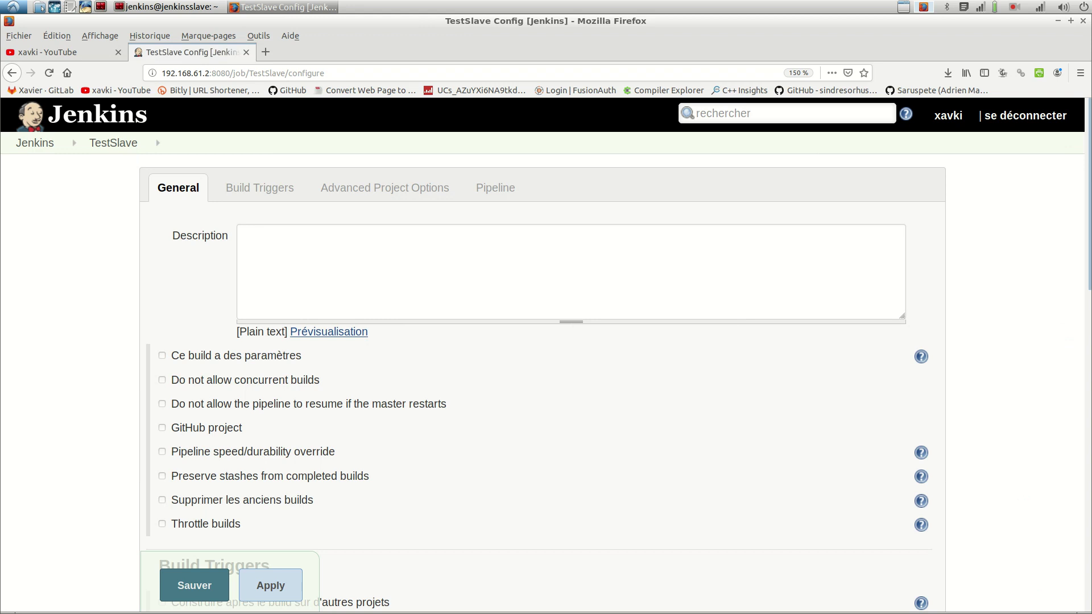
{"action": "scroll", "coordinate": [546, 353], "scroll_direction": "down", "scroll_amount": 10}
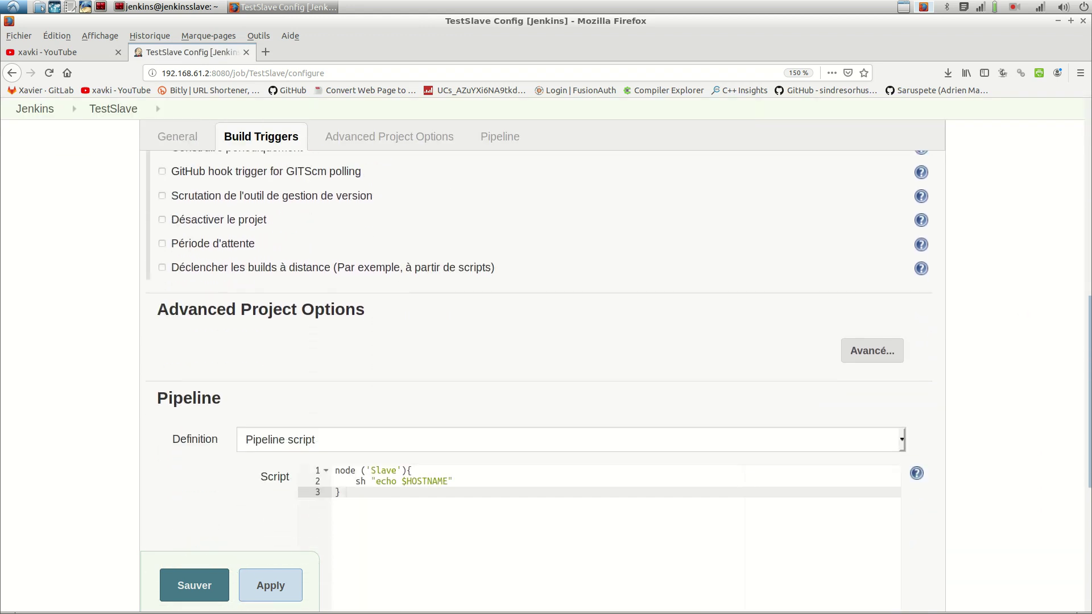
{"action": "scroll", "coordinate": [546, 353], "scroll_direction": "down", "scroll_amount": 2}
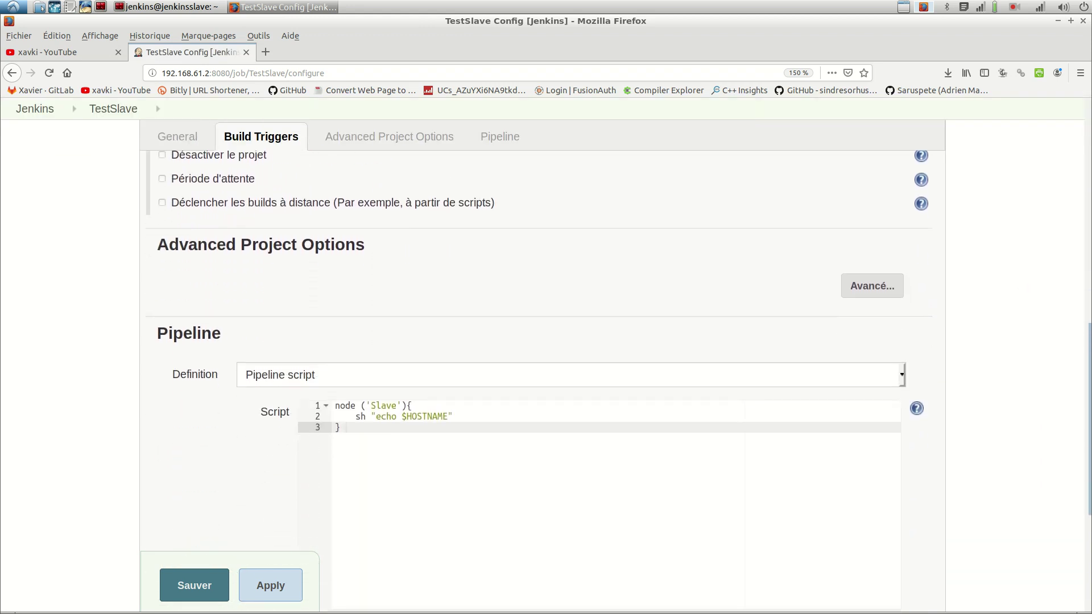
{"action": "left_click", "coordinate": [376, 417]}
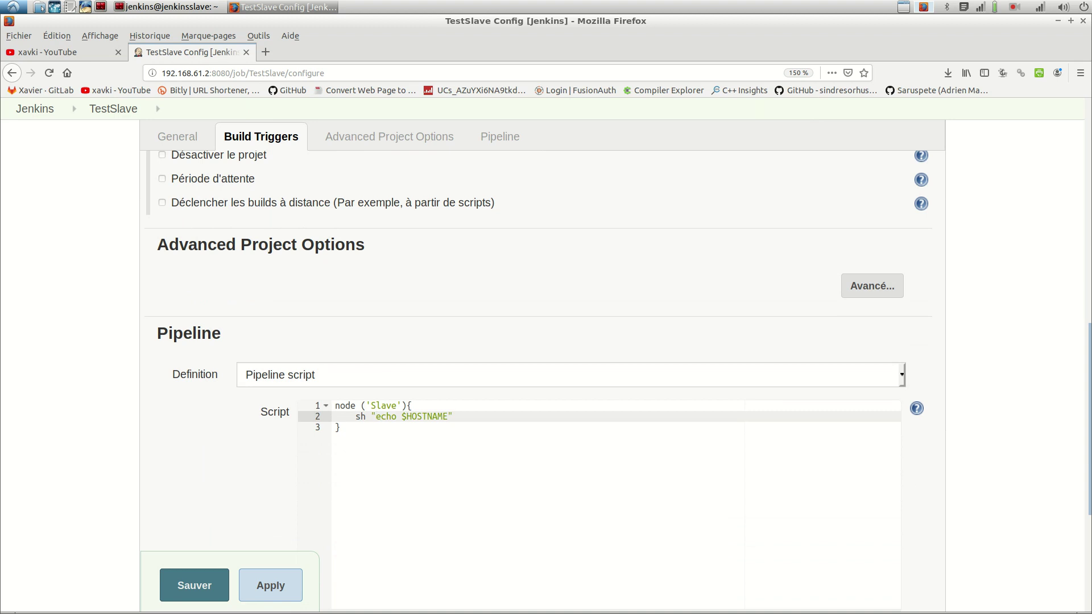
{"action": "key", "text": "BackSpace"}
{"action": "type", "text": "'"}
{"action": "key", "text": "Right"}
{"action": "key", "text": "Right"}
{"action": "key", "text": "Delete"}
{"action": "type", "text": "'"}
Step: Run TestSlave again and view the console output of build #3
{"action": "left_click", "coordinate": [85, 260]}
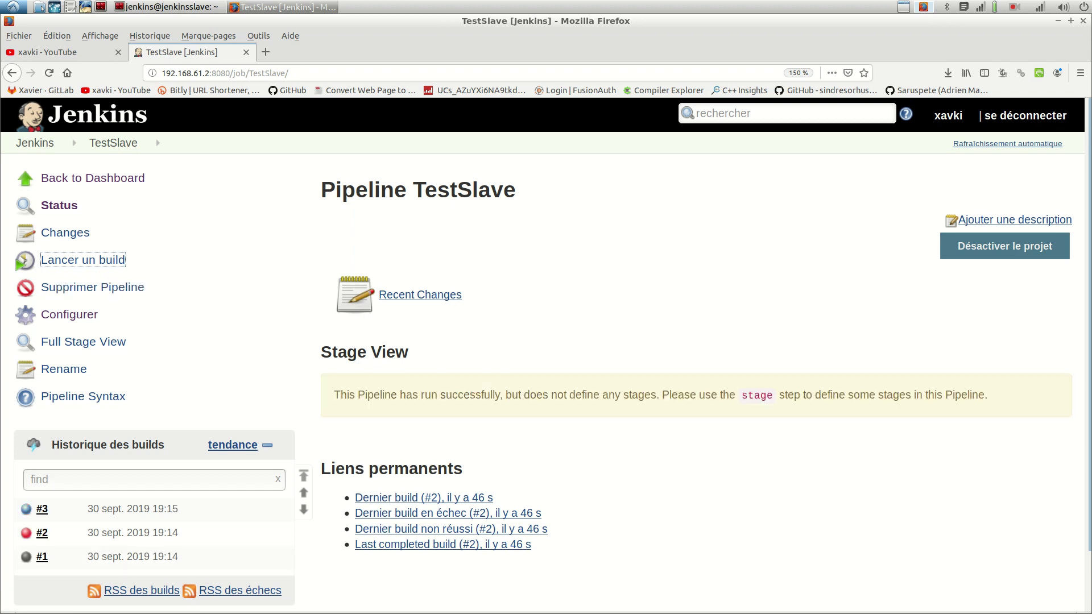
{"action": "left_click", "coordinate": [42, 509]}
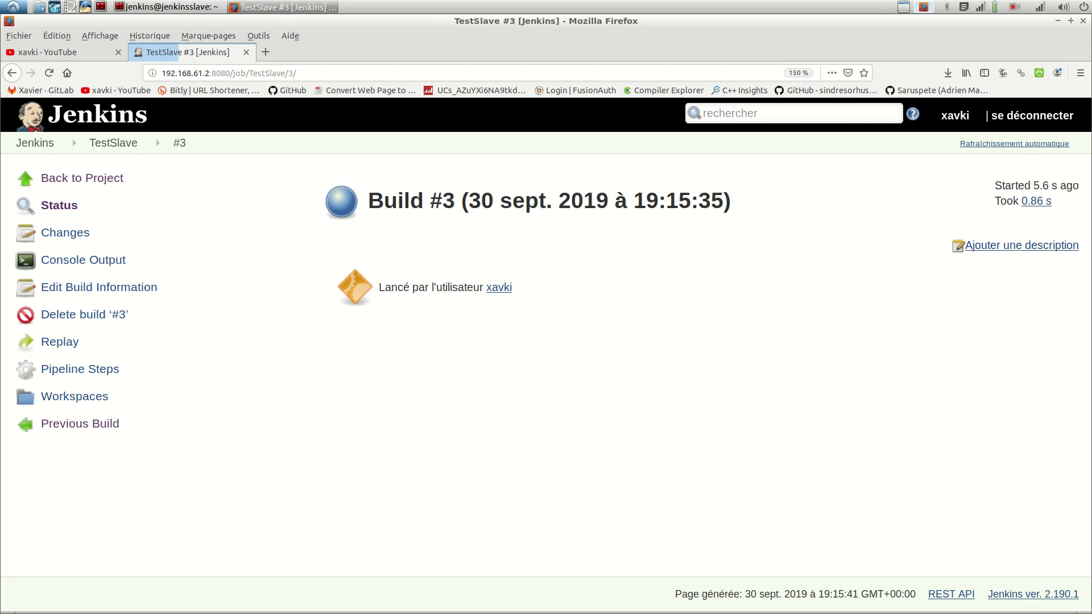
{"action": "left_click", "coordinate": [85, 259]}
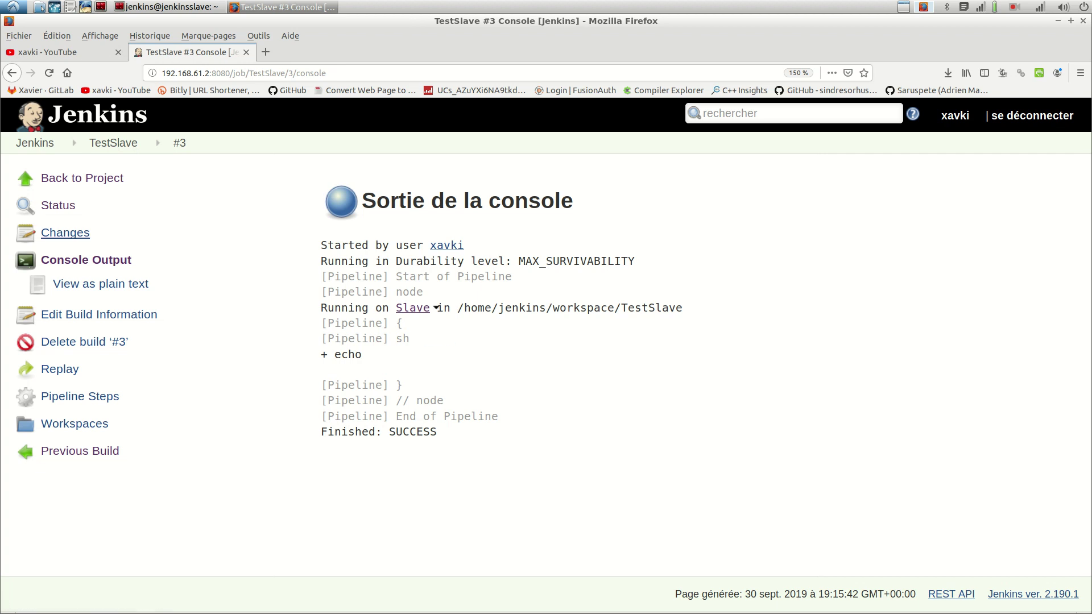
Step: Replace the echo command in the pipeline's sh step with cat /etc/hostname and save the configuration
{"action": "left_click", "coordinate": [82, 178]}
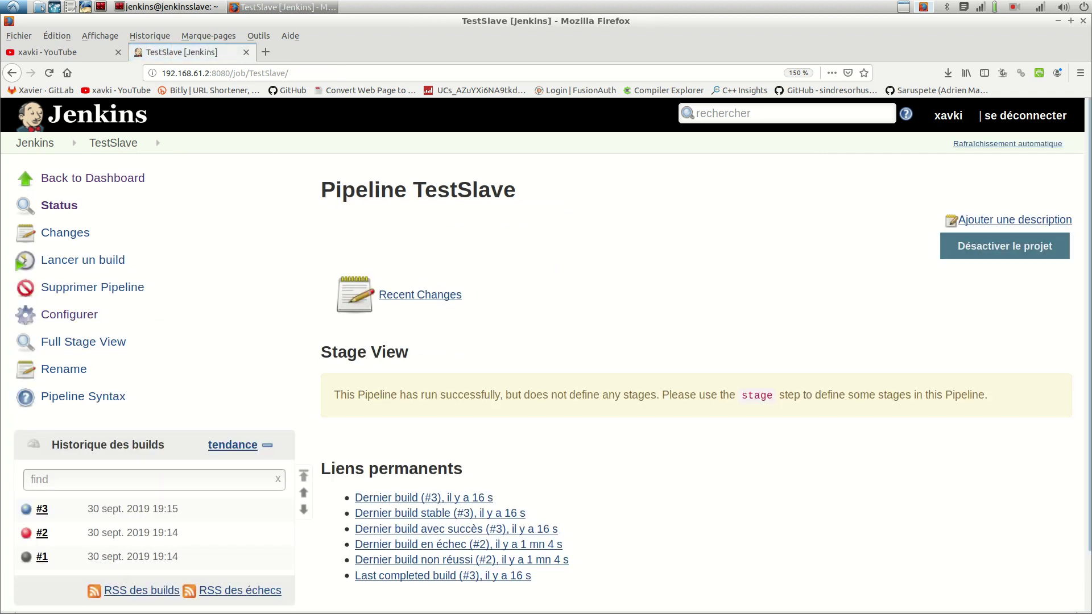
{"action": "left_click", "coordinate": [69, 315]}
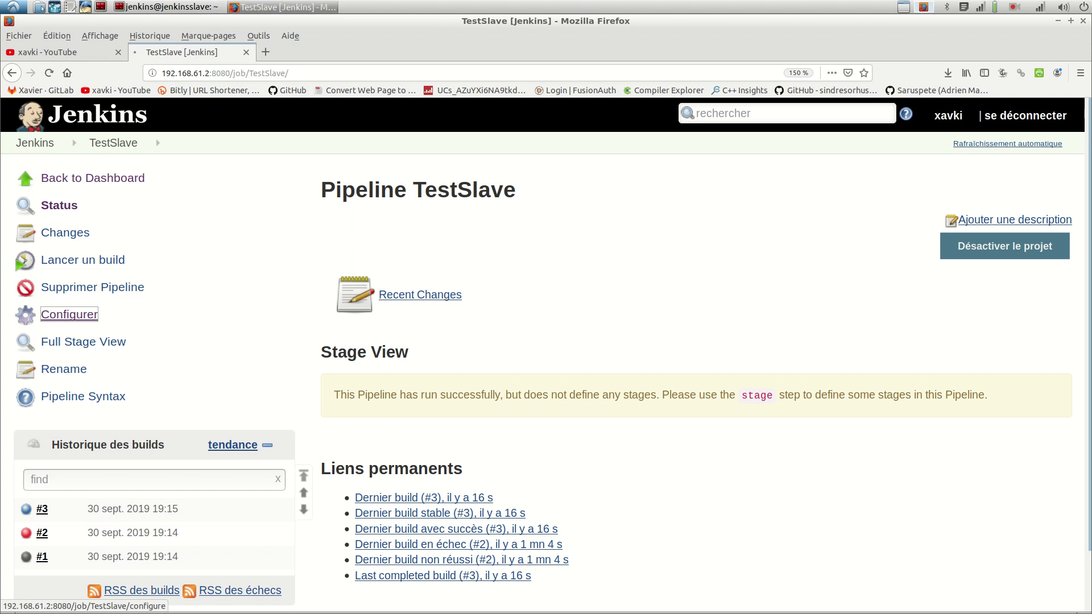
{"action": "scroll", "coordinate": [543, 355], "scroll_direction": "down", "scroll_amount": 13}
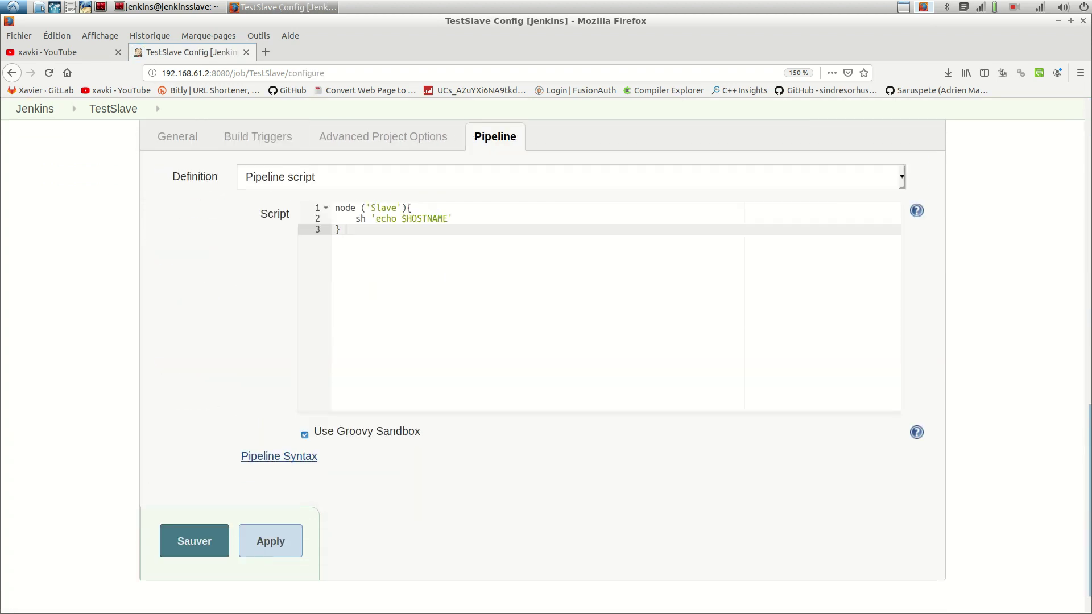
{"action": "left_click", "coordinate": [433, 218]}
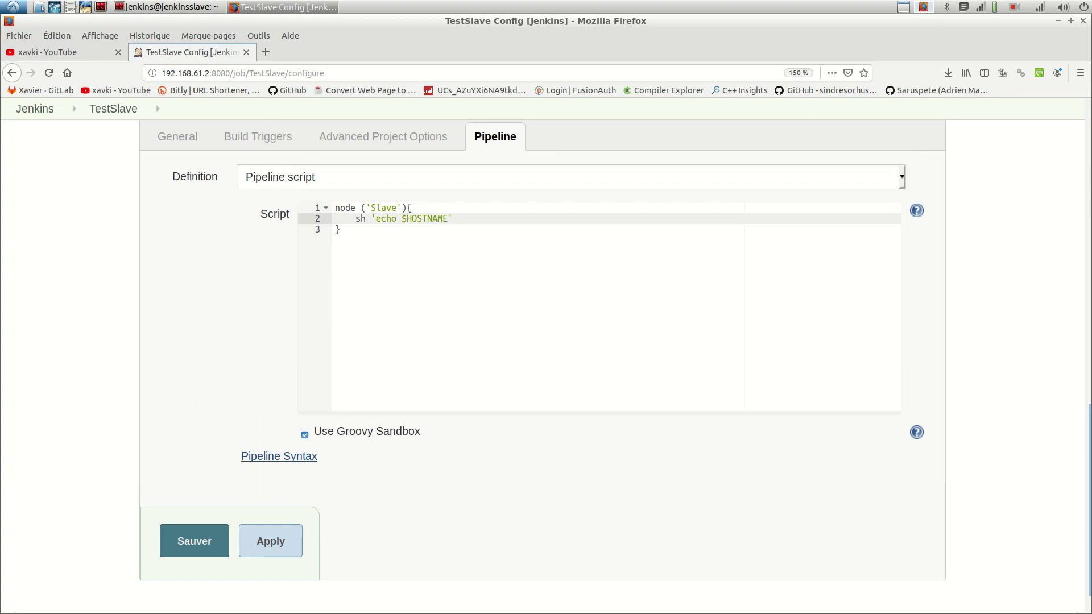
{"action": "type", "text": "{"}
{"action": "key", "text": "Right"}
{"action": "key", "text": "Right"}
{"action": "key", "text": "Right"}
{"action": "key", "text": "Right"}
{"action": "key", "text": "Right"}
{"action": "key", "text": "Right"}
{"action": "key", "text": "BackSpace"}
{"action": "key", "text": "BackSpace"}
{"action": "key", "text": "BackSpace"}
{"action": "key", "text": "BackSpace"}
{"action": "key", "text": "BackSpace"}
{"action": "key", "text": "BackSpace"}
{"action": "key", "text": "BackSpace"}
{"action": "key", "text": "BackSpace"}
{"action": "key", "text": "BackSpace"}
{"action": "key", "text": "BackSpace"}
{"action": "key", "text": "BackSpace"}
{"action": "key", "text": "BackSpace"}
{"action": "key", "text": "BackSpace"}
{"action": "key", "text": "BackSpace"}
{"action": "key", "text": "BackSpace"}
{"action": "type", "text": "cat /etc/hostname"}
{"action": "left_click", "coordinate": [195, 541]}
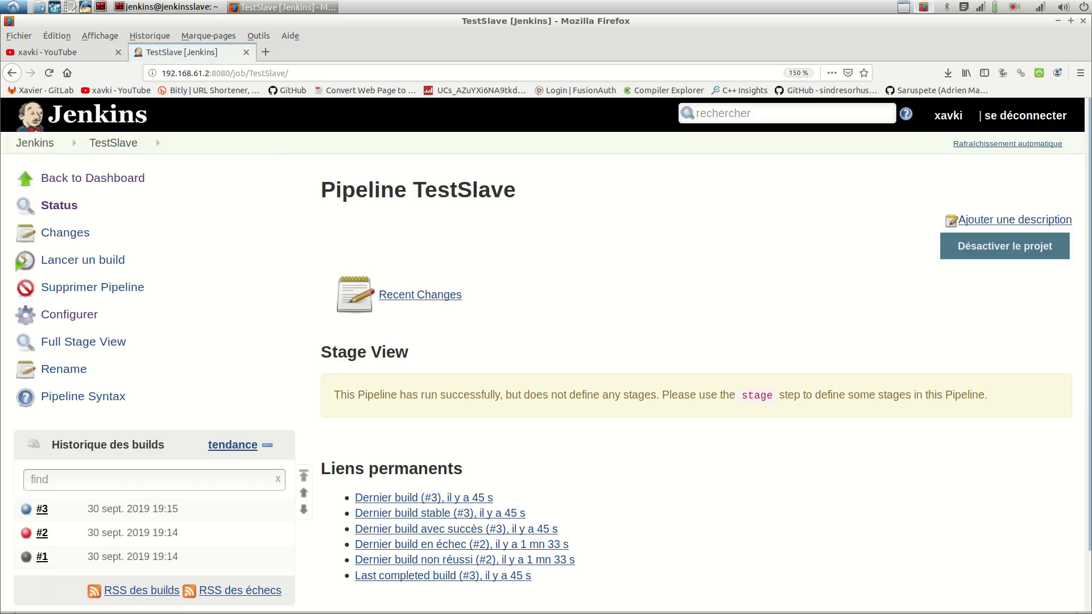
Step: Launch another TestSlave build and open the console output of build #4
{"action": "left_click", "coordinate": [82, 259]}
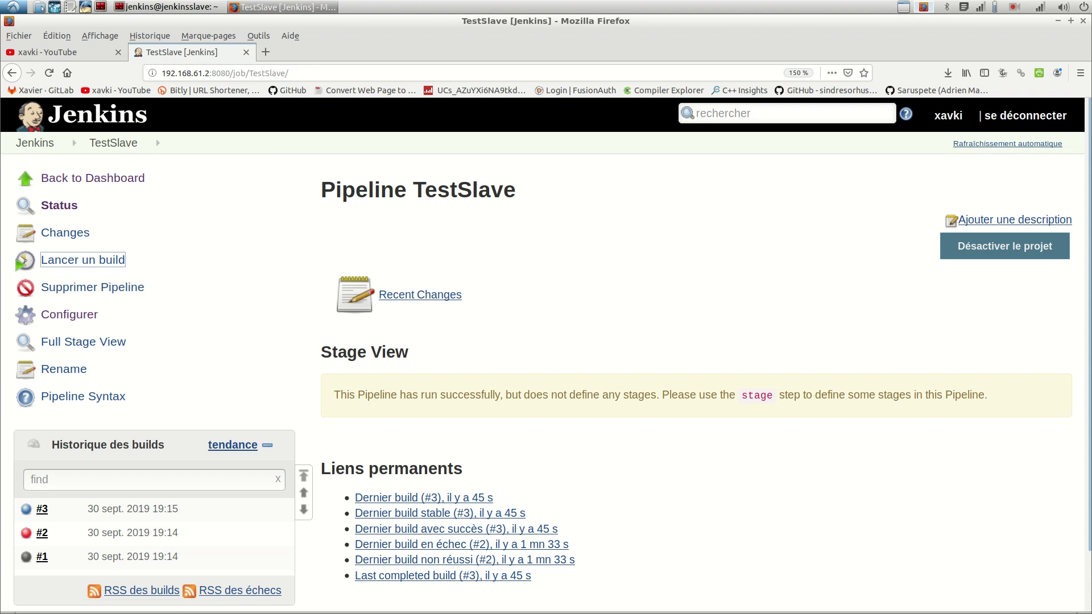
{"action": "left_click", "coordinate": [42, 509]}
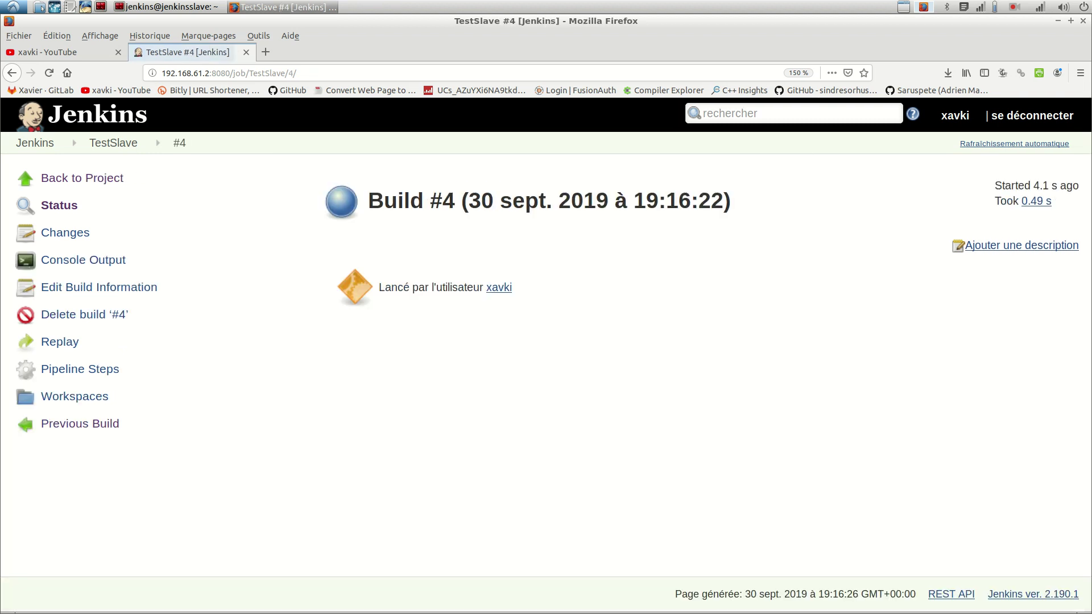
{"action": "left_click", "coordinate": [83, 260]}
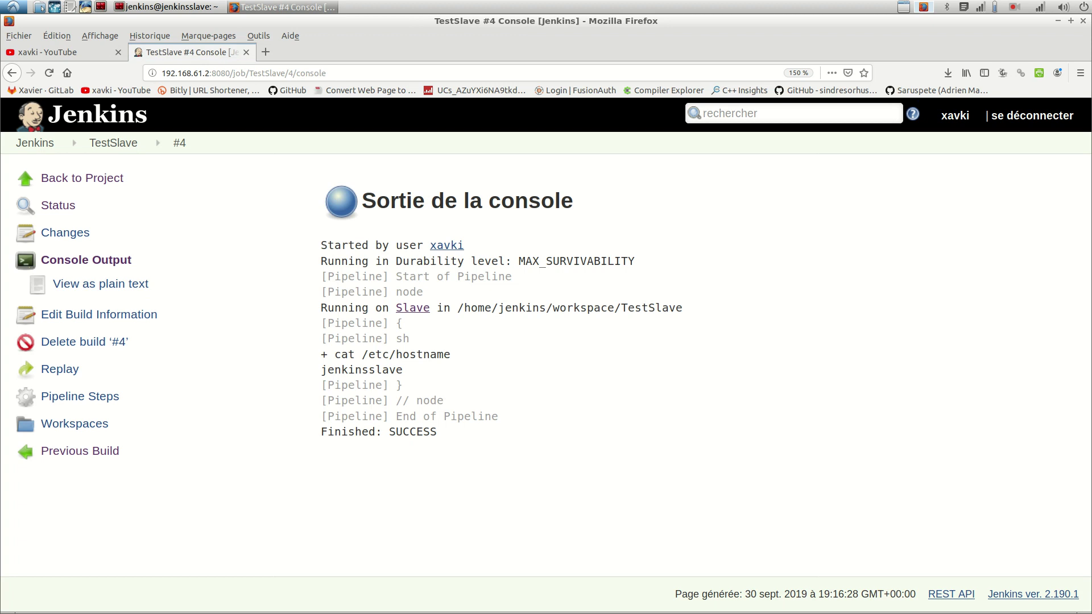
Step: Highlight the hostname printed below the cat command in the console output of build #4
{"action": "left_click_drag", "start_coordinate": [405, 371], "coordinate": [310, 343]}
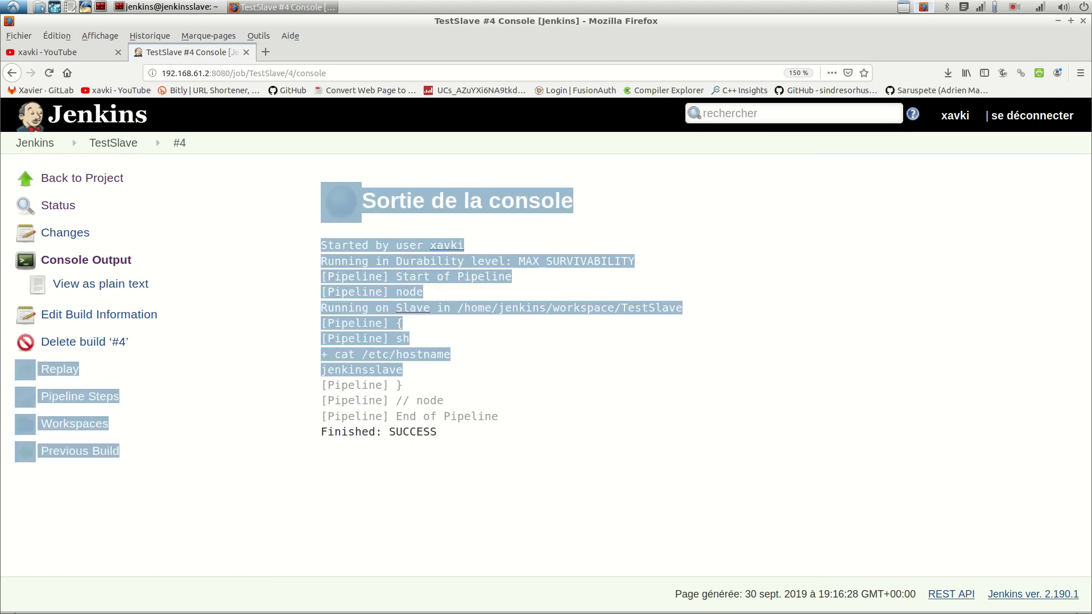
{"action": "left_click_drag", "start_coordinate": [314, 193], "coordinate": [321, 370]}
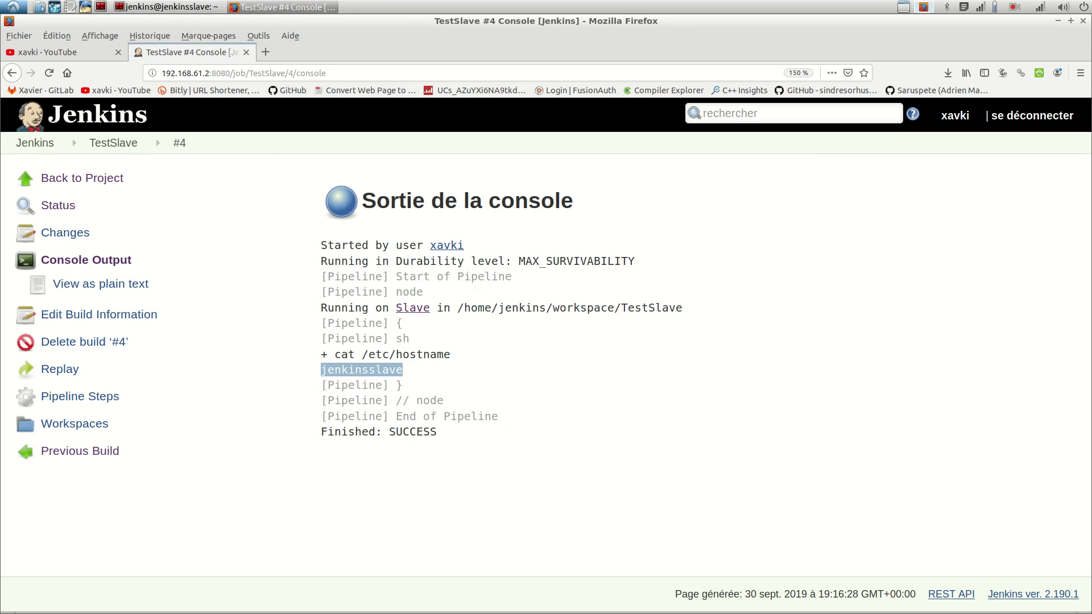
{"action": "left_click_drag", "start_coordinate": [320, 371], "coordinate": [398, 375]}
{"action": "double_click", "coordinate": [397, 372]}
Step: Switch to the terminal, clear both the jenkins master and slave root shells, and show the 31-slave-configuration presentation
{"action": "left_click", "coordinate": [166, 7]}
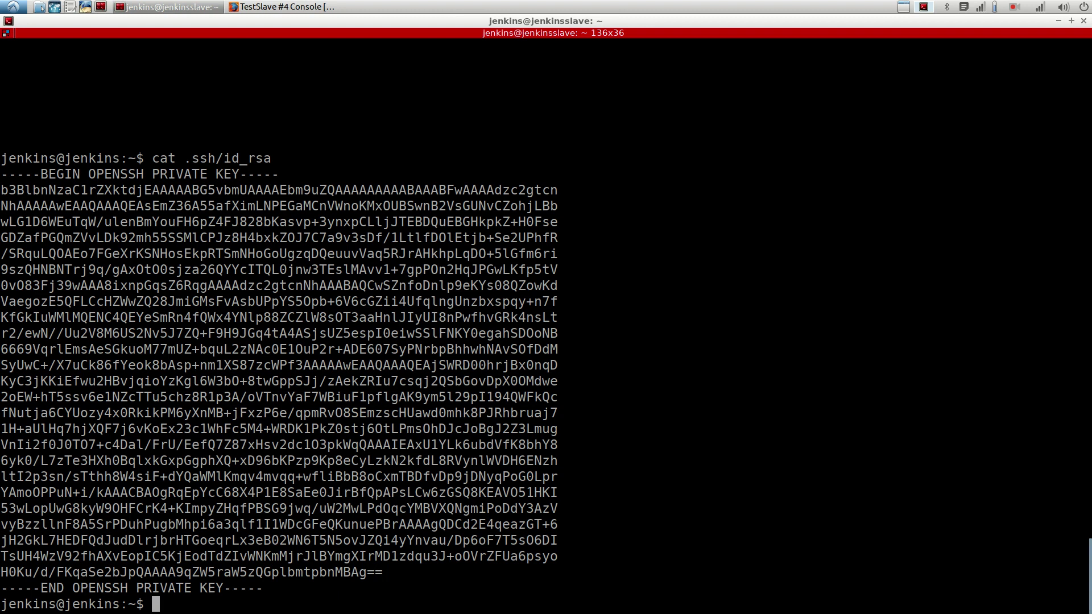
{"action": "key", "text": "ctrl+shift+x"}
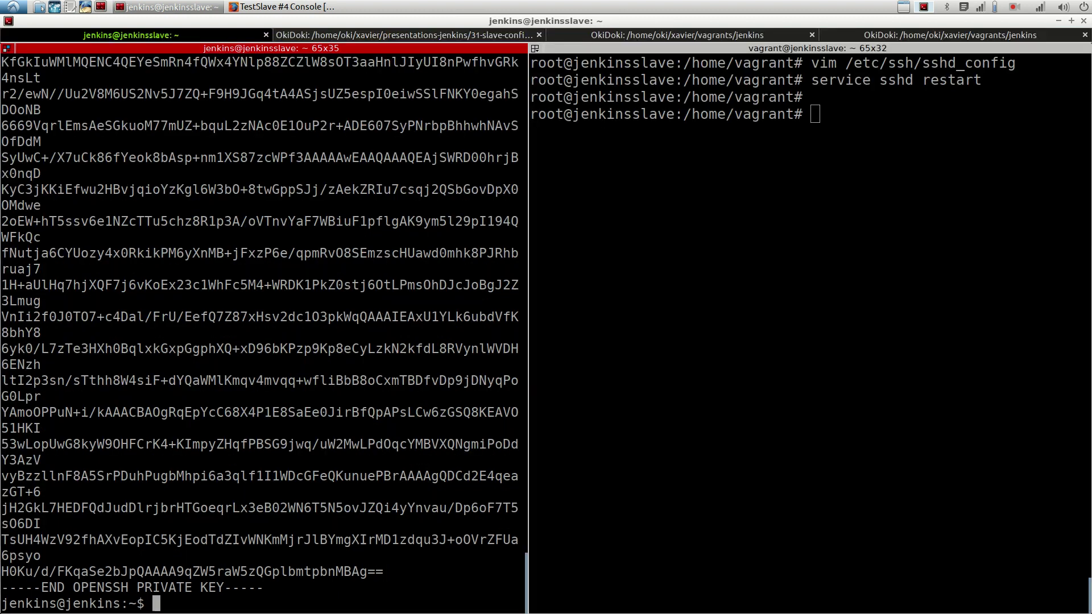
{"action": "key", "text": "alt+Right"}
{"action": "key", "text": "alt+Left"}
{"action": "key", "text": "ctrl+l"}
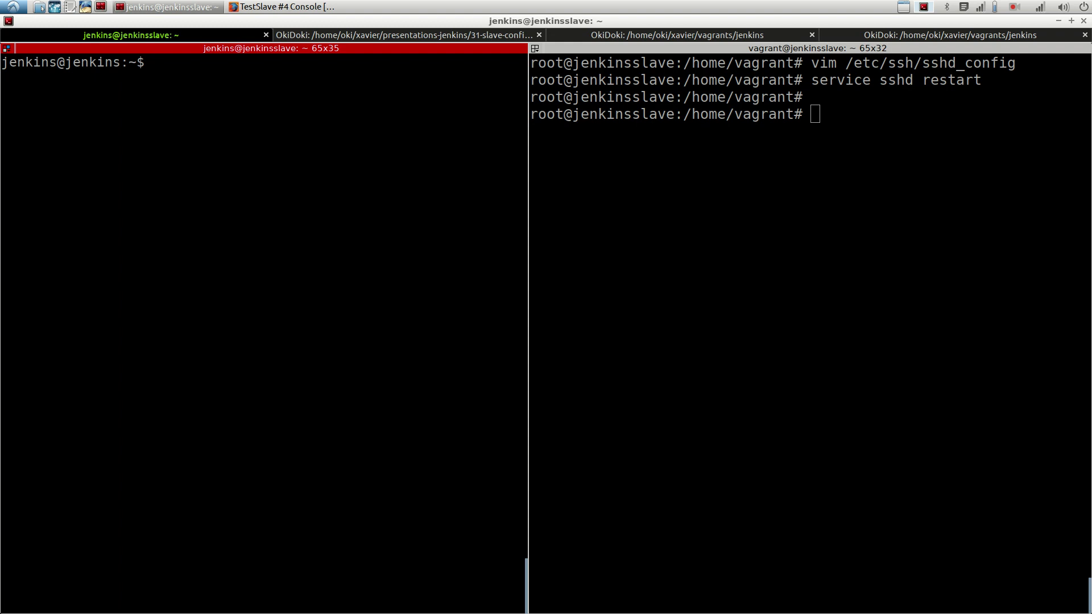
{"action": "key", "text": "alt+Right"}
{"action": "key", "text": "ctrl+l"}
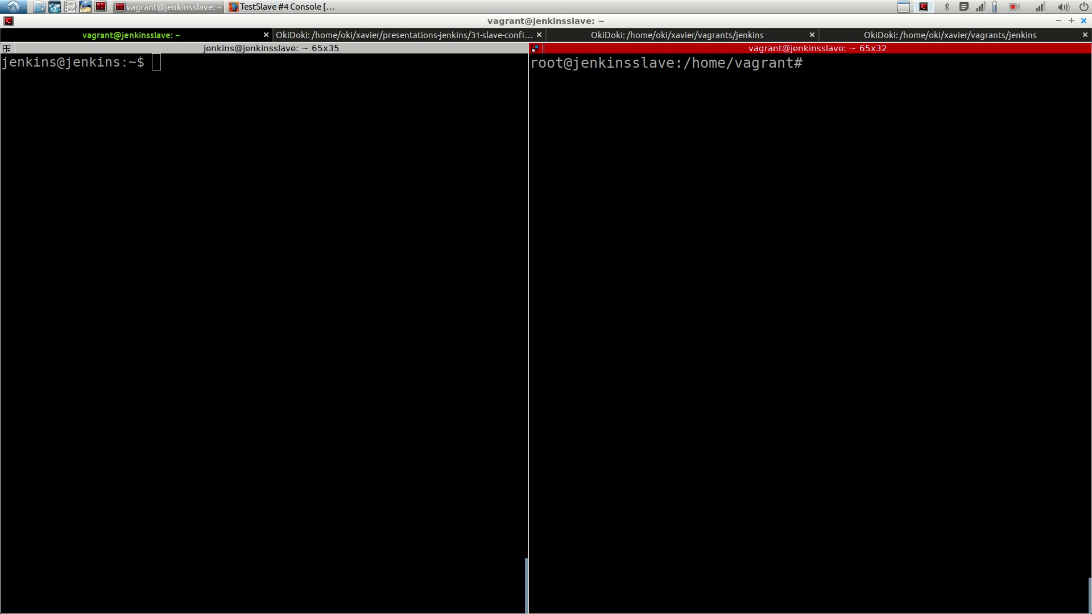
{"action": "key", "text": "ctrl+Page_Down"}
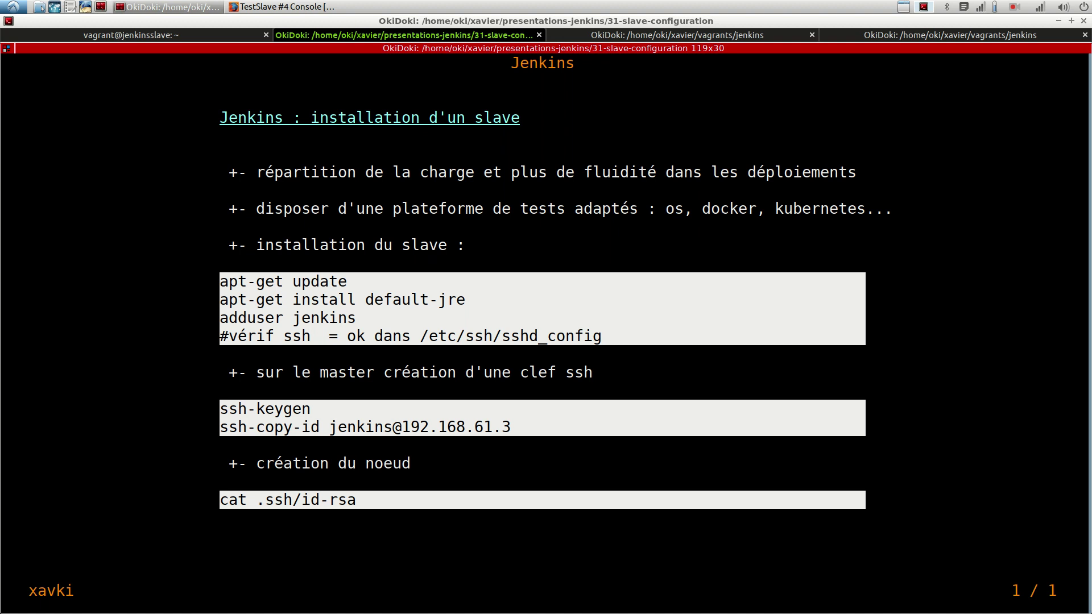